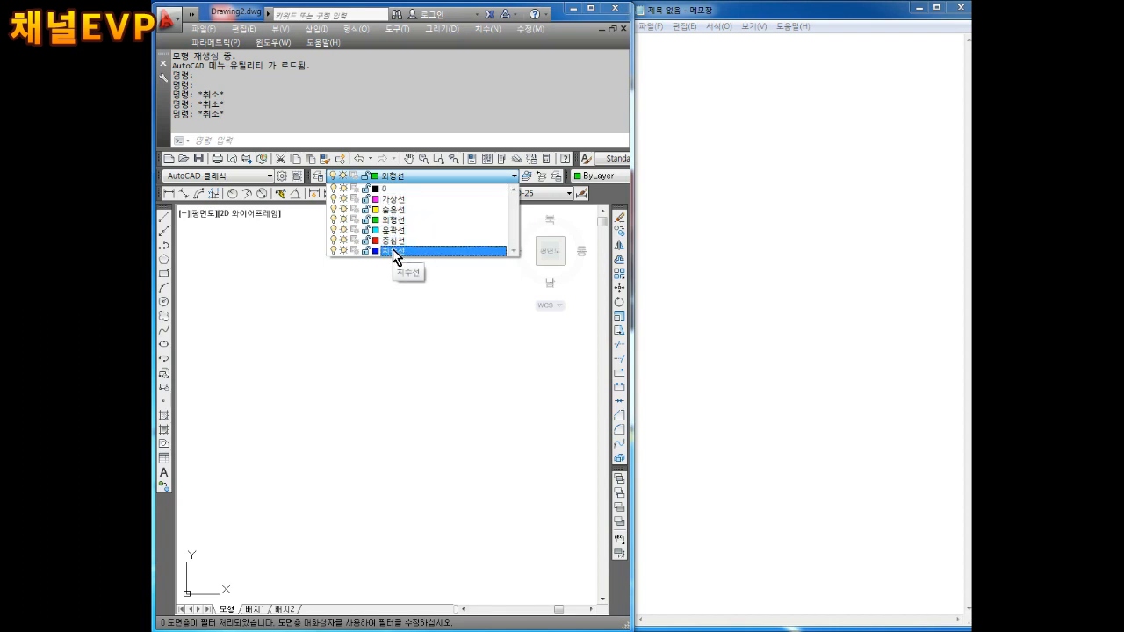
Open the Dimension Style Manager to view the existing dimension styles, reopen it with the D command, and close it.
{"action": "left_click", "coordinate": [401, 356]}
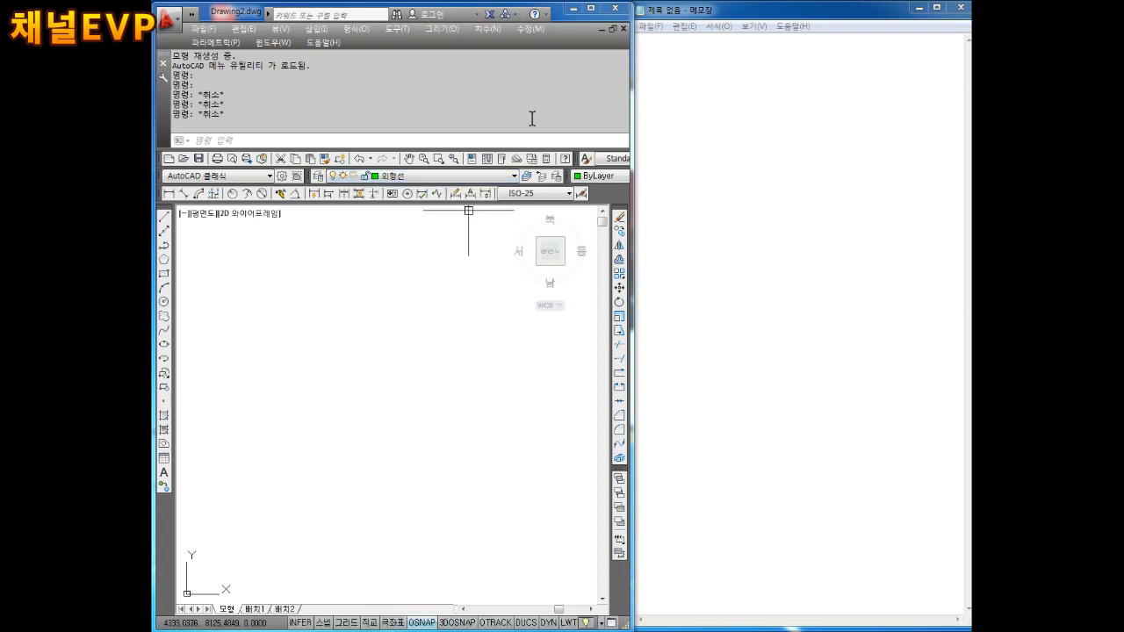
{"action": "left_click", "coordinate": [593, 12]}
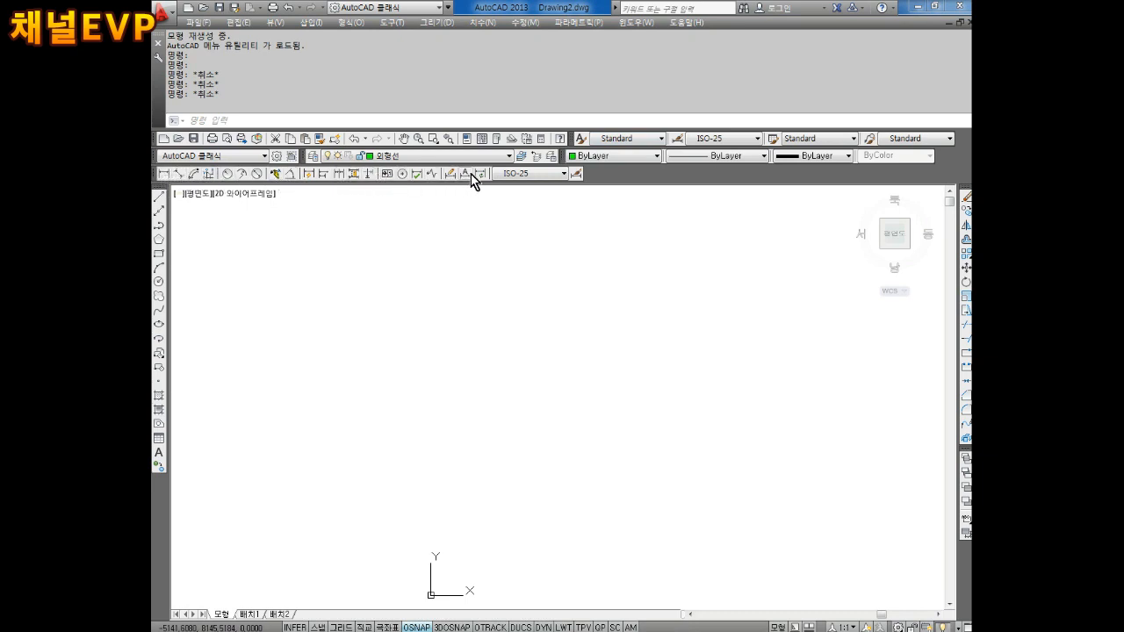
{"action": "left_click", "coordinate": [578, 175]}
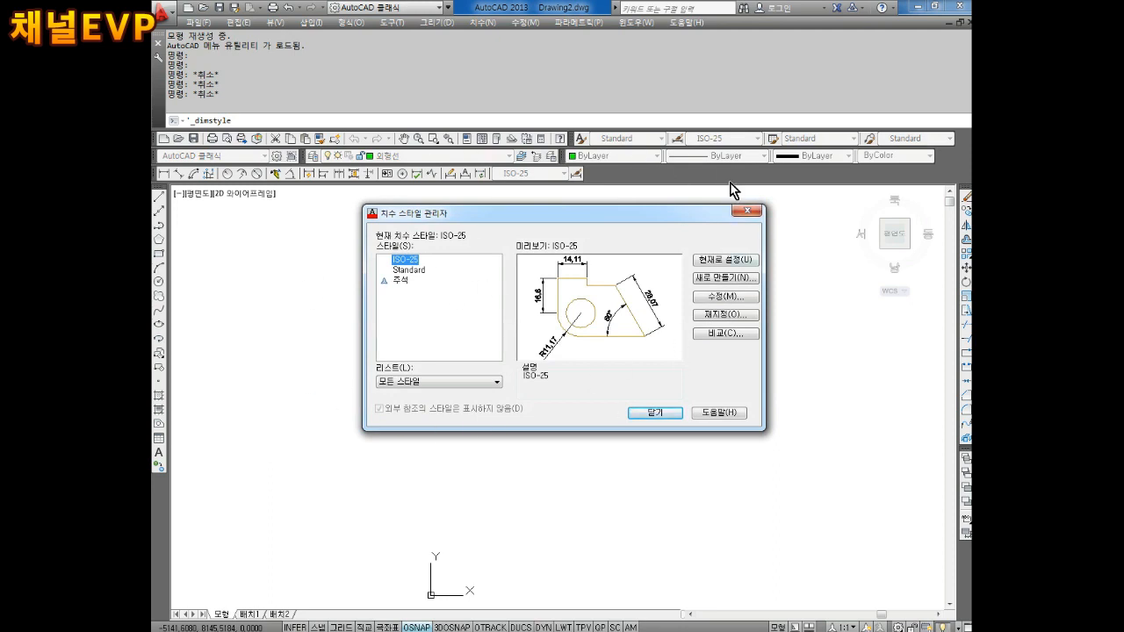
{"action": "left_click", "coordinate": [745, 211]}
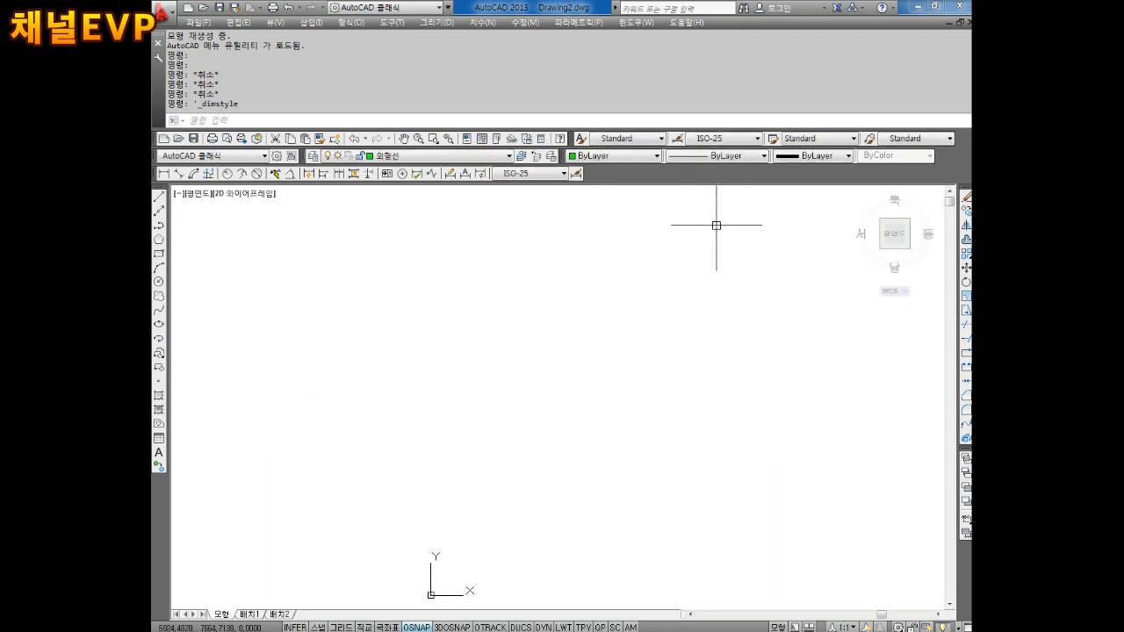
{"action": "type", "text": "D"}
{"action": "key", "text": "Return"}
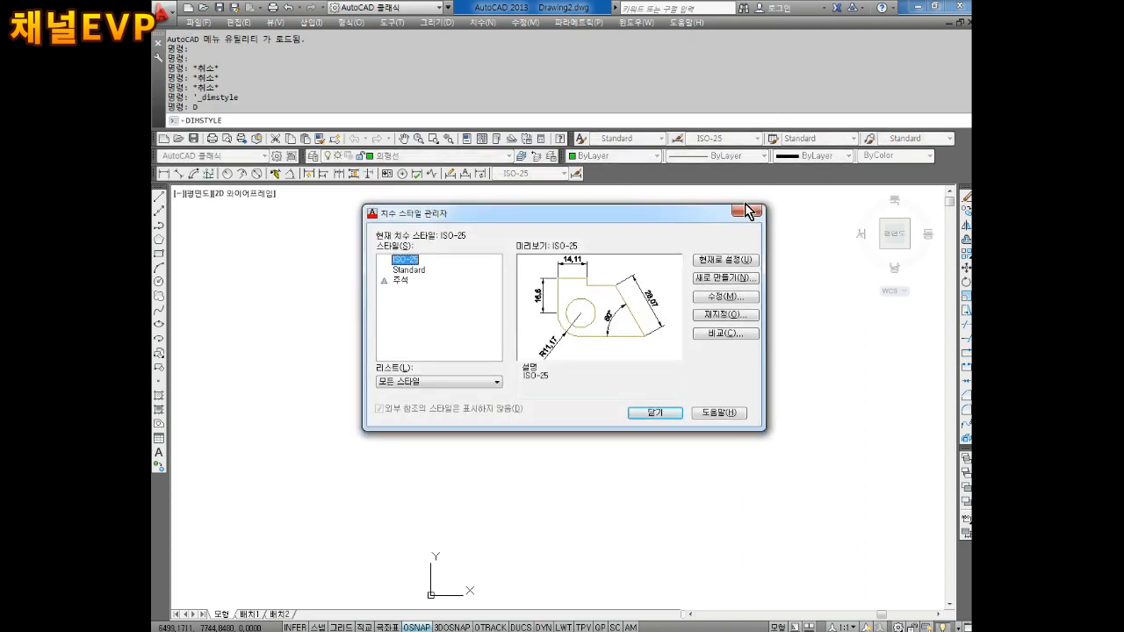
{"action": "left_click", "coordinate": [747, 212]}
{"action": "left_click", "coordinate": [950, 5]}
Write the note "D엔터" on the first line of the empty Notepad document.
{"action": "left_click", "coordinate": [731, 79]}
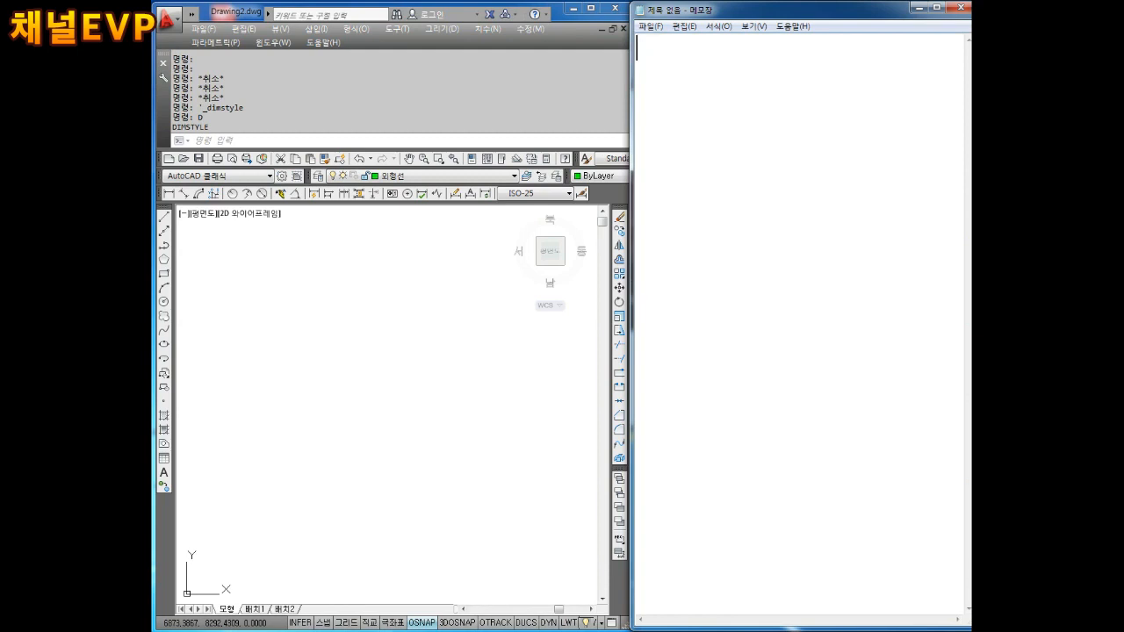
{"action": "type", "text": "ㅇㅇ"}
{"action": "key", "text": "BackSpace"}
{"action": "type", "text": "[ㄴ"}
{"action": "key", "text": "BackSpace"}
{"action": "key", "text": "BackSpace"}
{"action": "key", "text": "BackSpace"}
{"action": "type", "text": "에너"}
{"action": "key", "text": "BackSpace"}
{"action": "key", "text": "BackSpace"}
{"action": "type", "text": "엔터"}
{"action": "key", "text": "Return"}
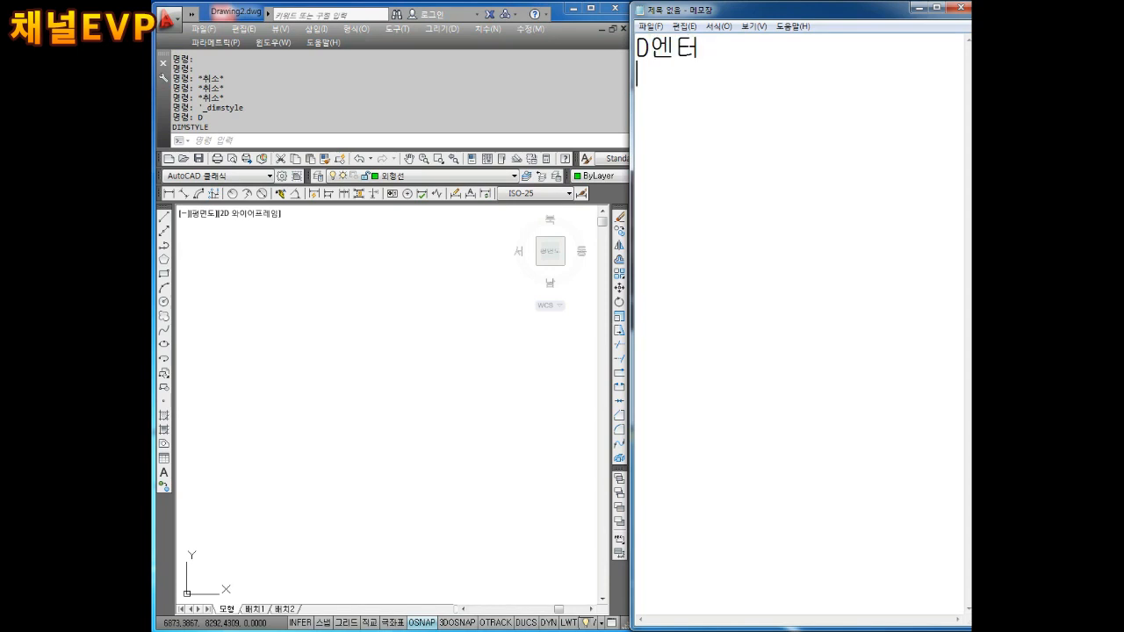
Create a new dimension style named 치수, starting from ISO-25 and used for all dimensions.
{"action": "left_click", "coordinate": [581, 194]}
{"action": "left_click_drag", "start_coordinate": [531, 220], "coordinate": [558, 217]}
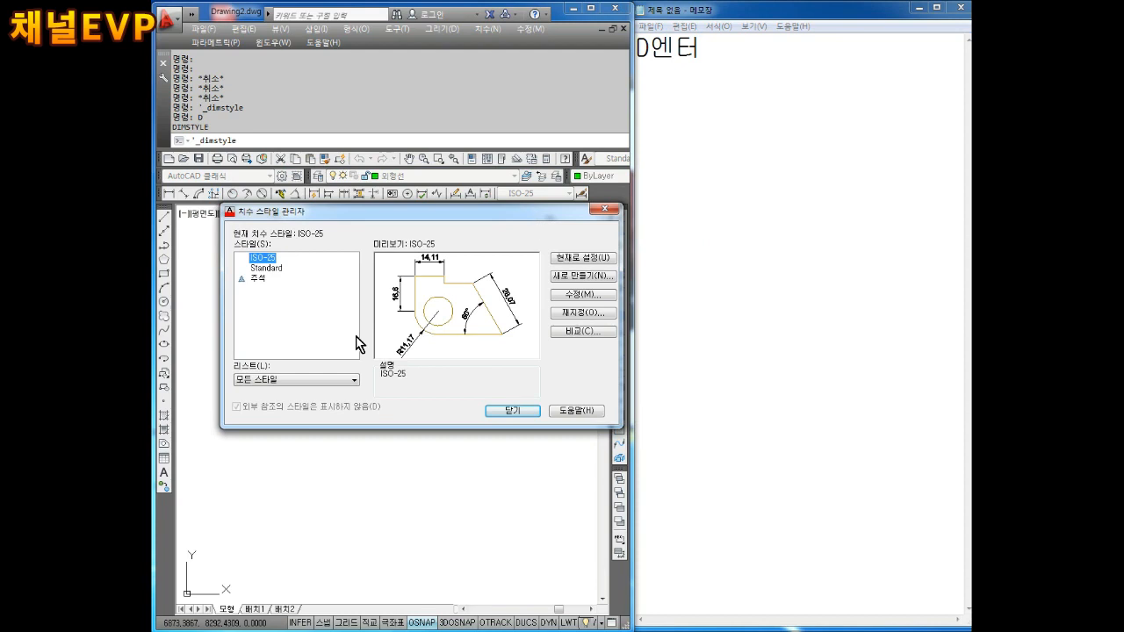
{"action": "left_click", "coordinate": [266, 268]}
{"action": "left_click", "coordinate": [264, 258]}
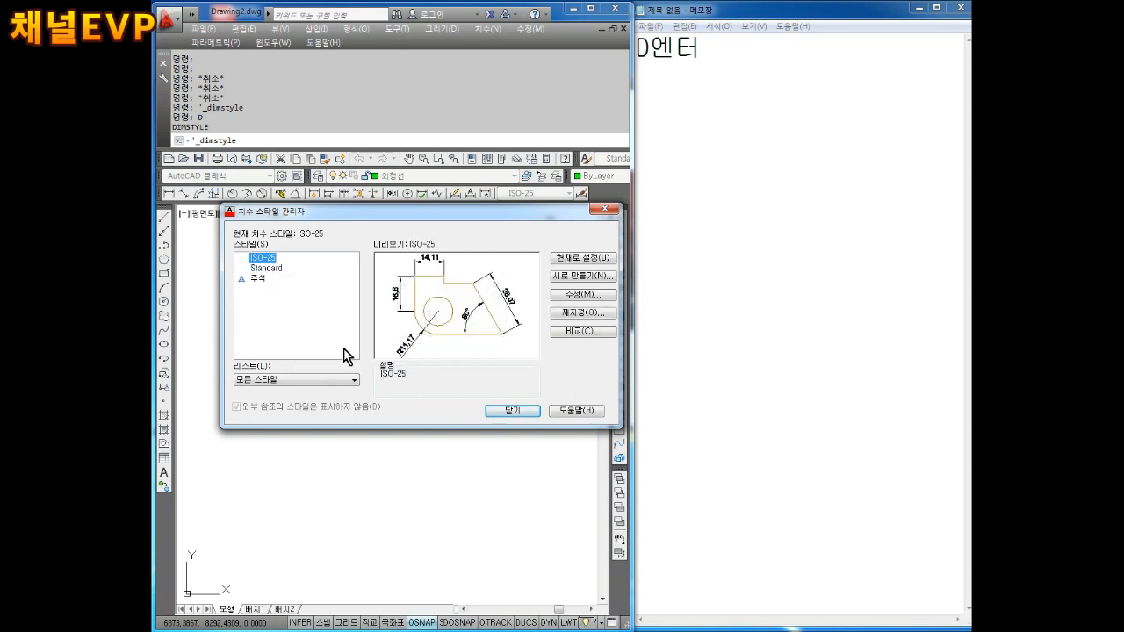
{"action": "left_click", "coordinate": [578, 278]}
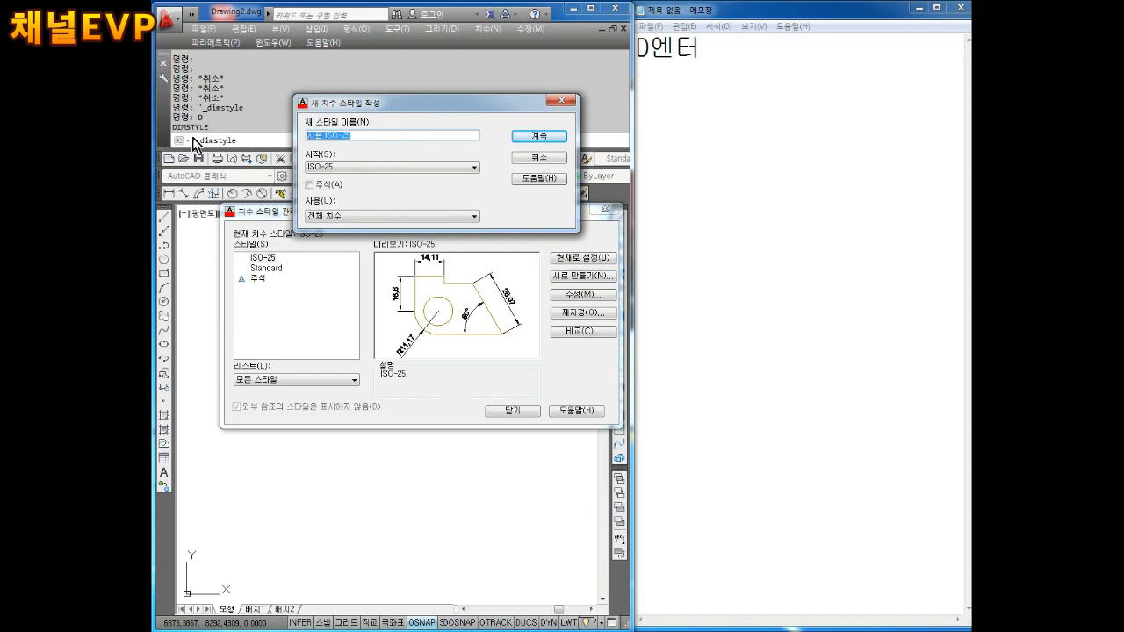
{"action": "type", "text": "CL"}
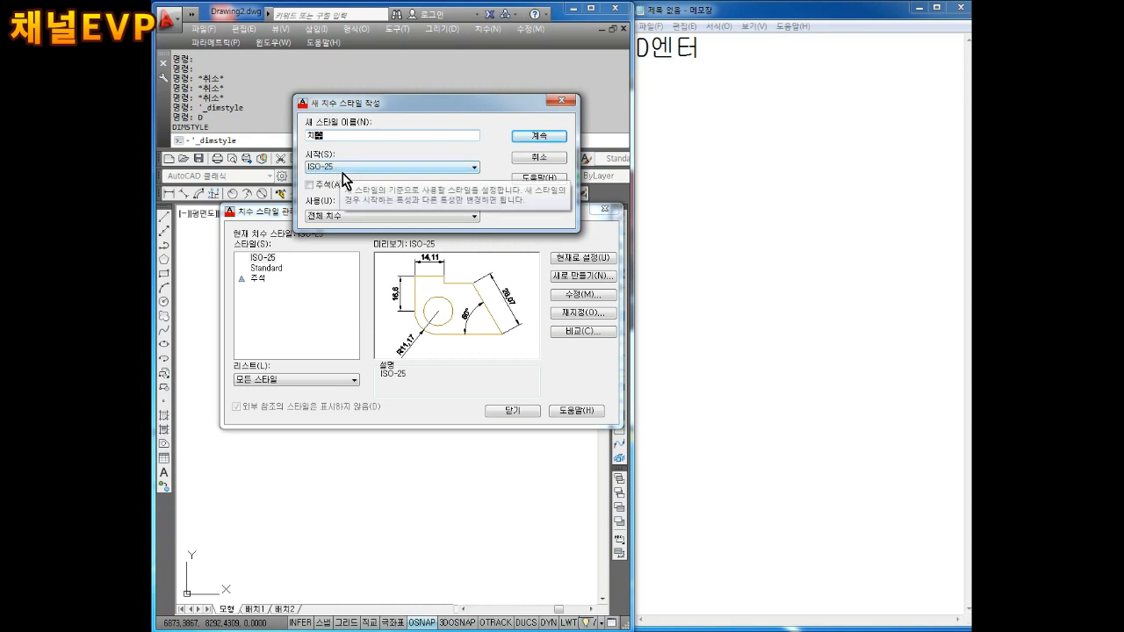
{"action": "left_click", "coordinate": [544, 141]}
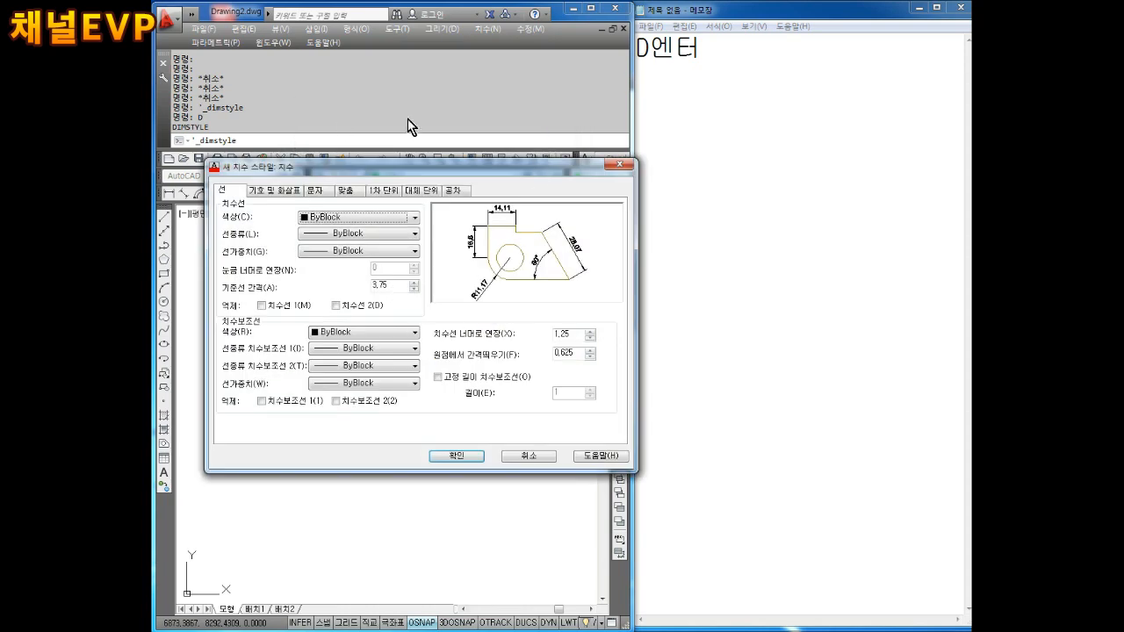
Set both the dimension line colour and the extension line colour of the new style to red (빨간색).
{"action": "left_click_drag", "start_coordinate": [440, 169], "coordinate": [587, 153]}
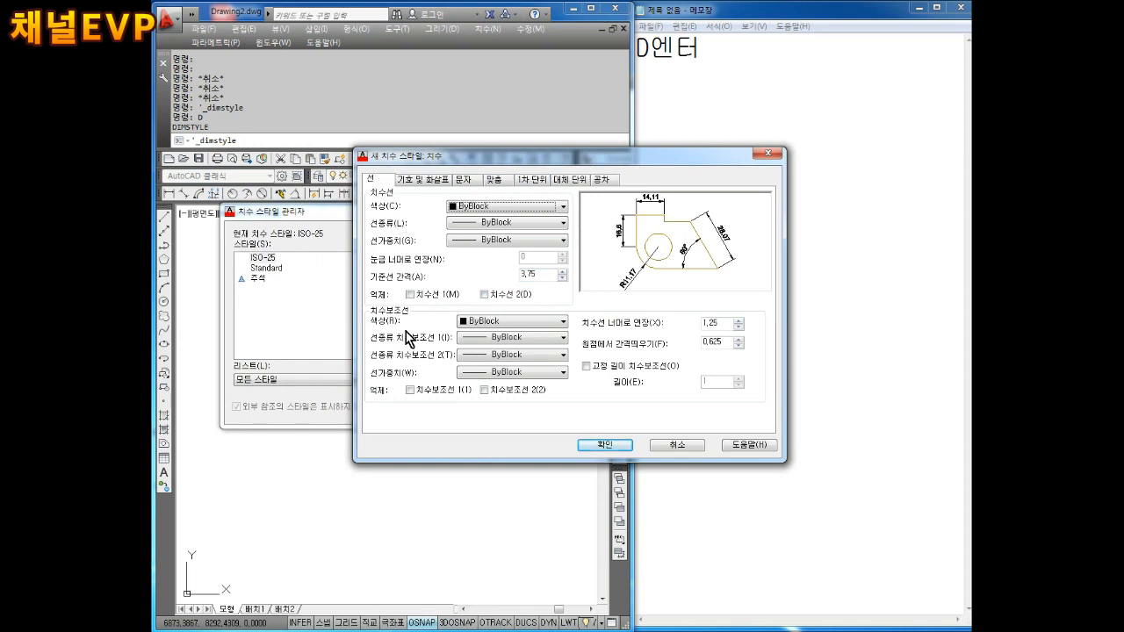
{"action": "left_click", "coordinate": [502, 210]}
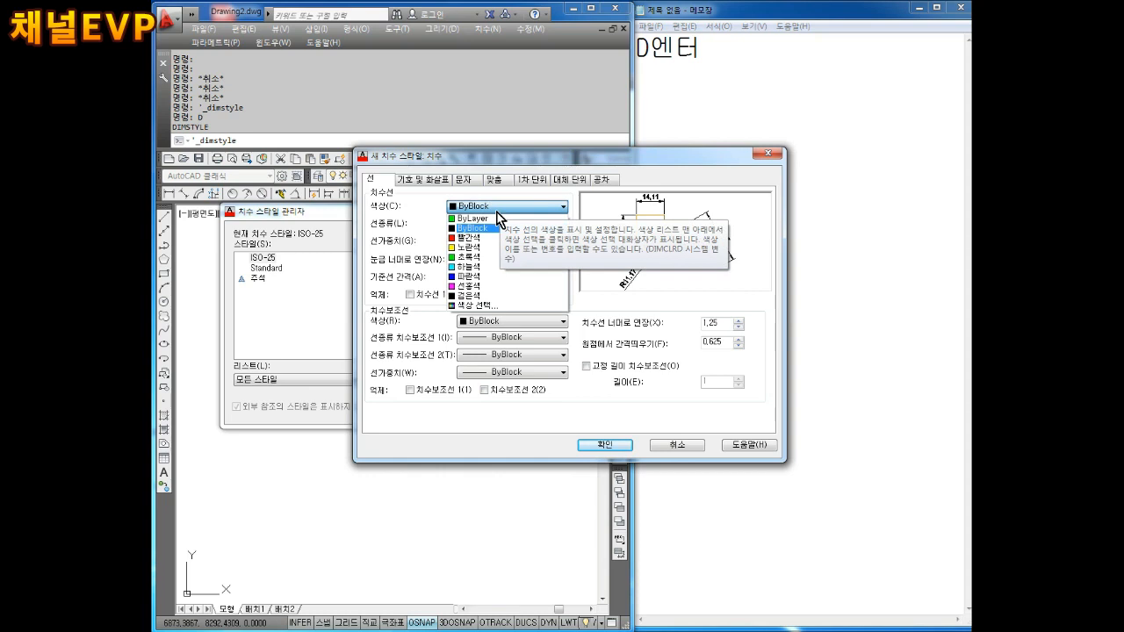
{"action": "left_click", "coordinate": [478, 237]}
{"action": "left_click", "coordinate": [474, 209]}
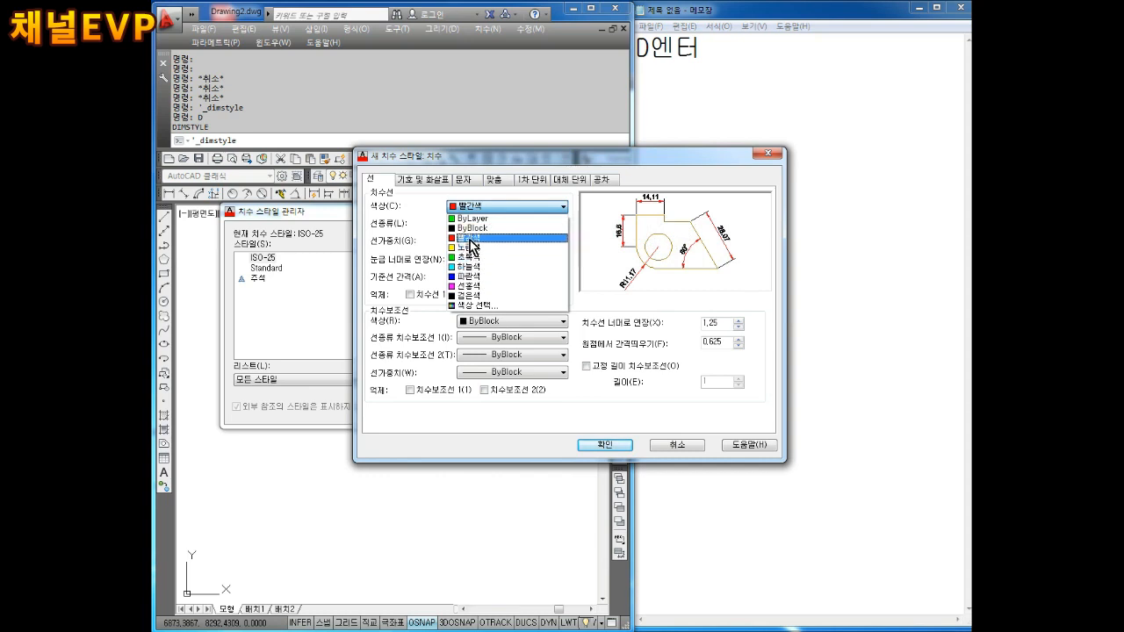
{"action": "left_click", "coordinate": [469, 238]}
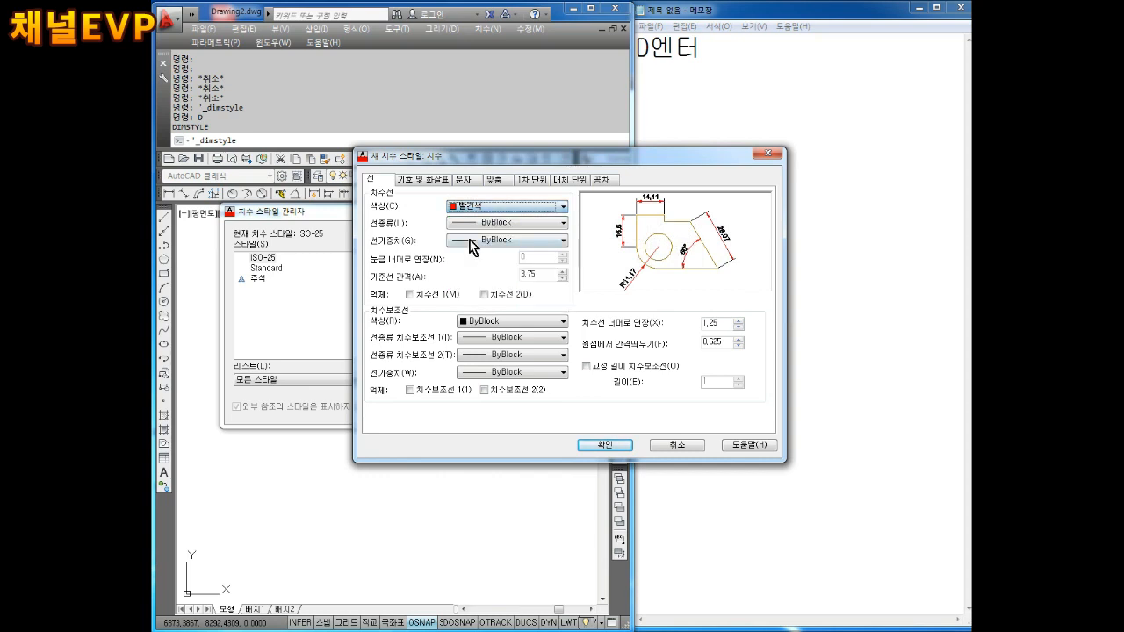
{"action": "left_click", "coordinate": [472, 322]}
{"action": "left_click", "coordinate": [481, 354]}
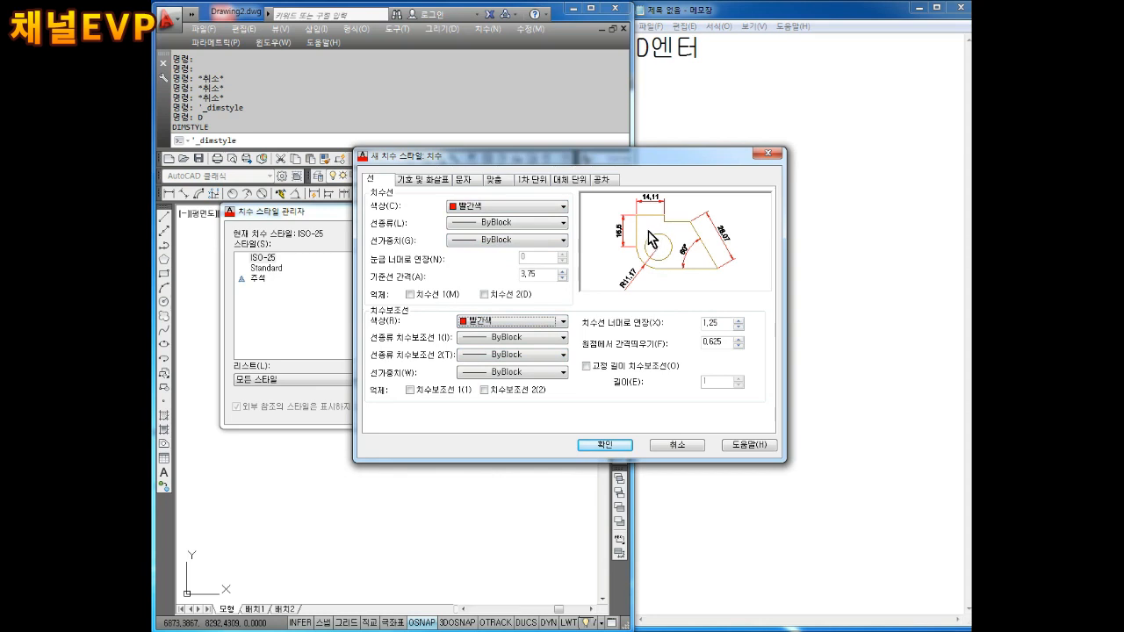
Try green (초록색) and blue (파란색) as the extension line colour and set it back to red (빨간색).
{"action": "left_click", "coordinate": [483, 328]}
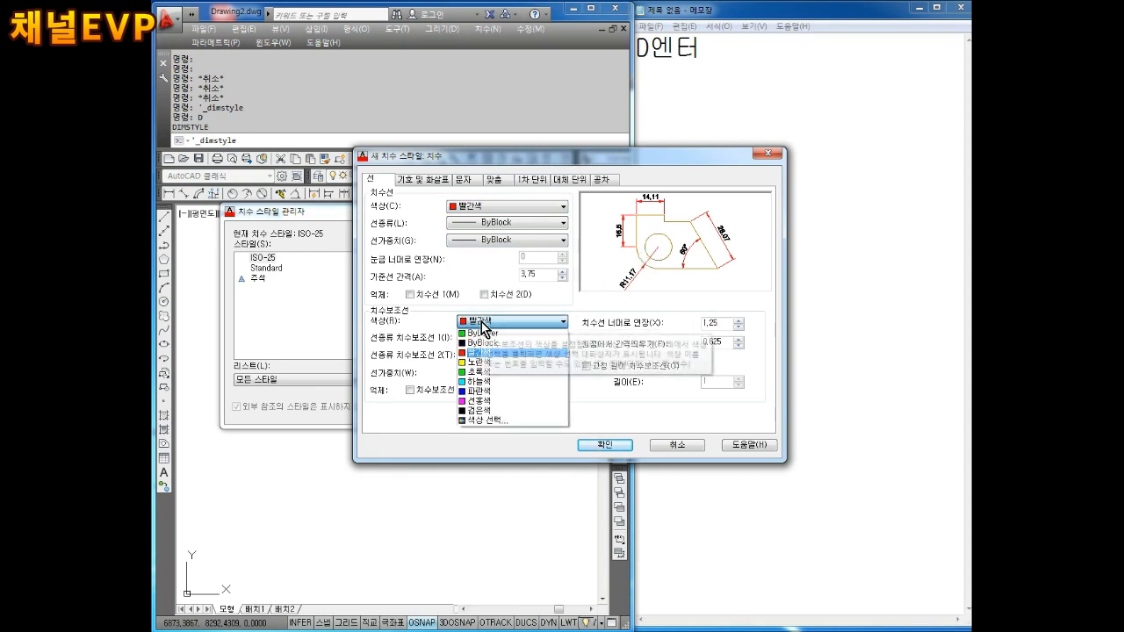
{"action": "left_click", "coordinate": [491, 375]}
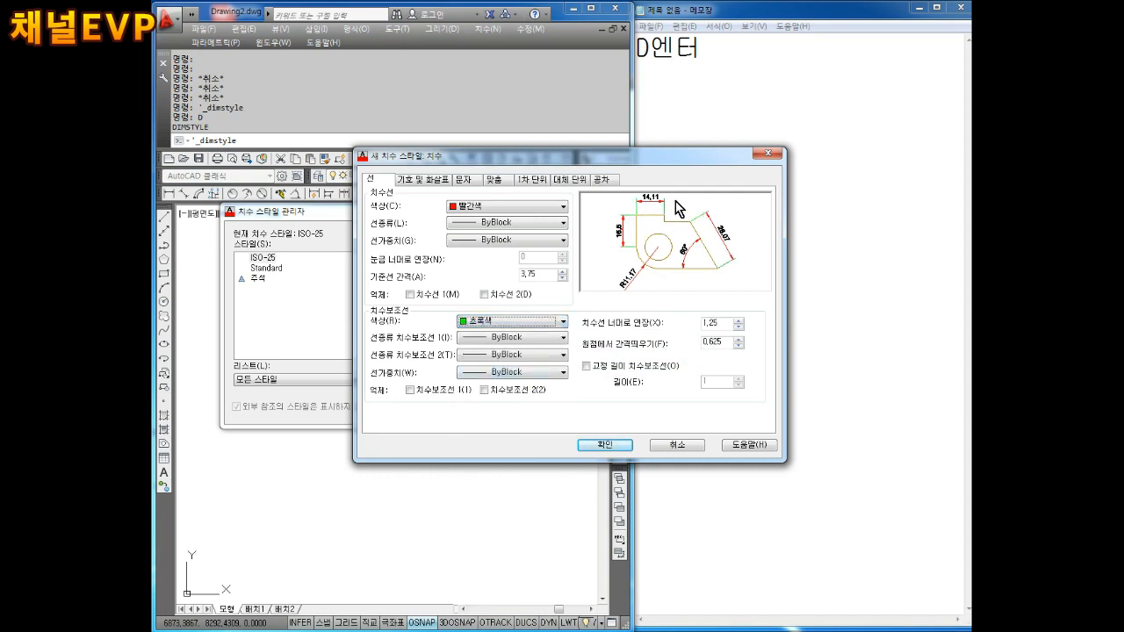
{"action": "left_click", "coordinate": [511, 323]}
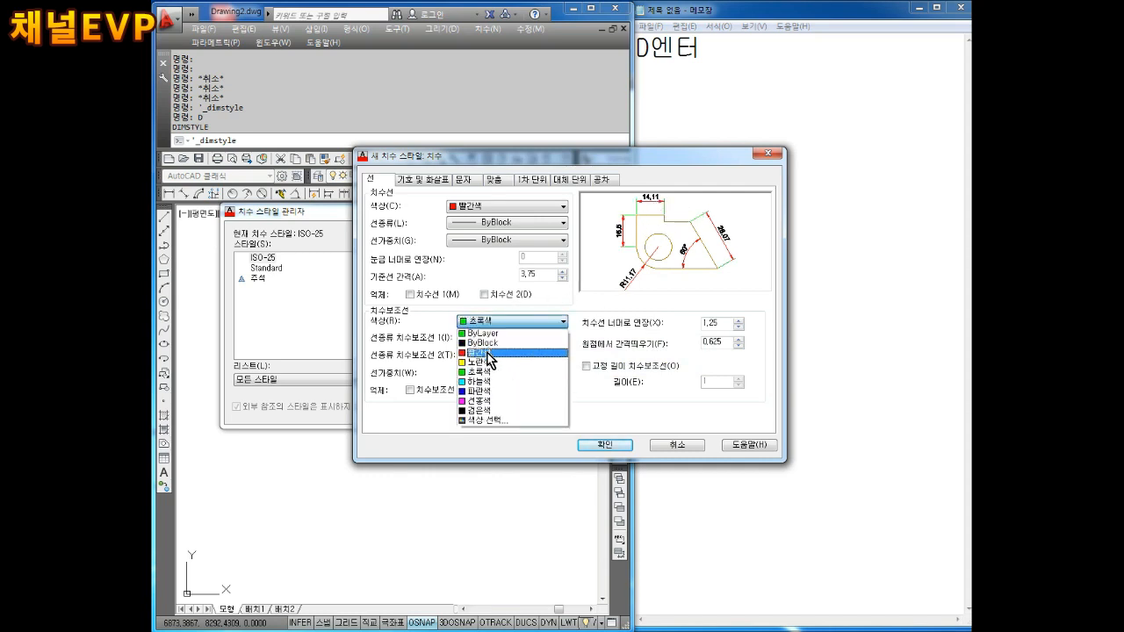
{"action": "left_click", "coordinate": [487, 391]}
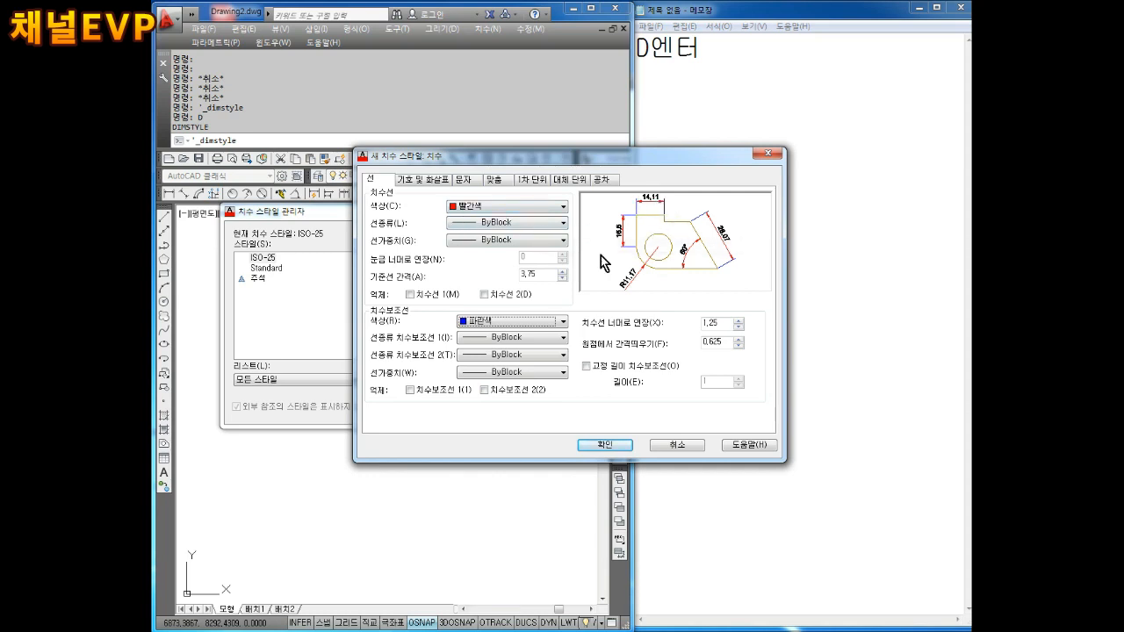
{"action": "left_click", "coordinate": [477, 320]}
{"action": "left_click", "coordinate": [491, 351]}
Try small dot (작은 점) and oblique (기울기) arrowheads for the dimension lines and restore closed filled (닫고 채움).
{"action": "left_click", "coordinate": [426, 180]}
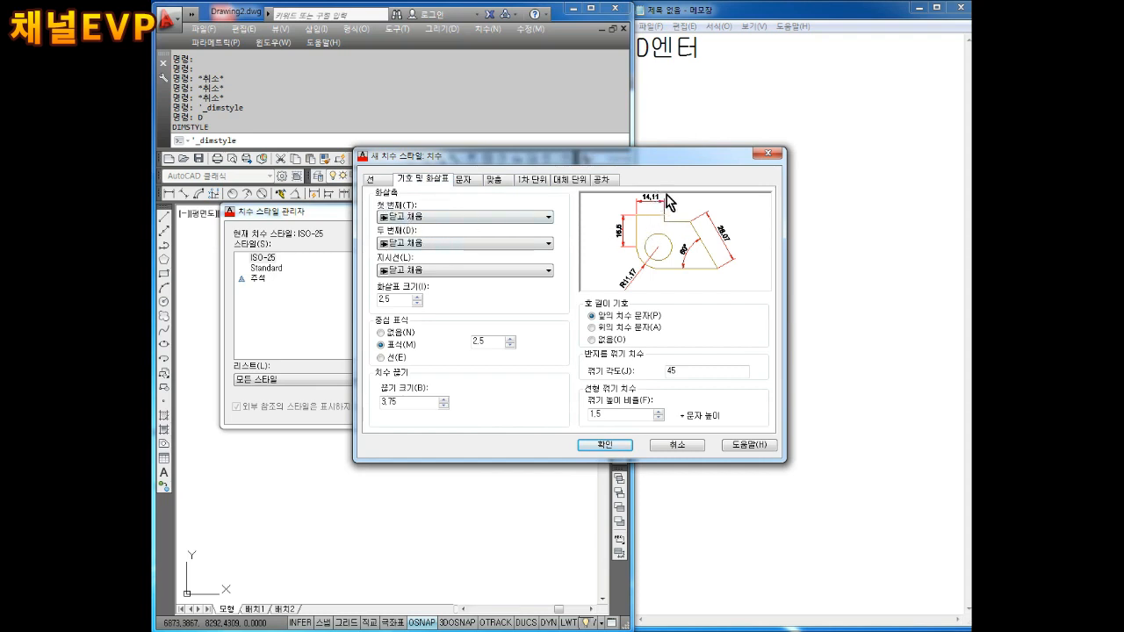
{"action": "left_click", "coordinate": [418, 225]}
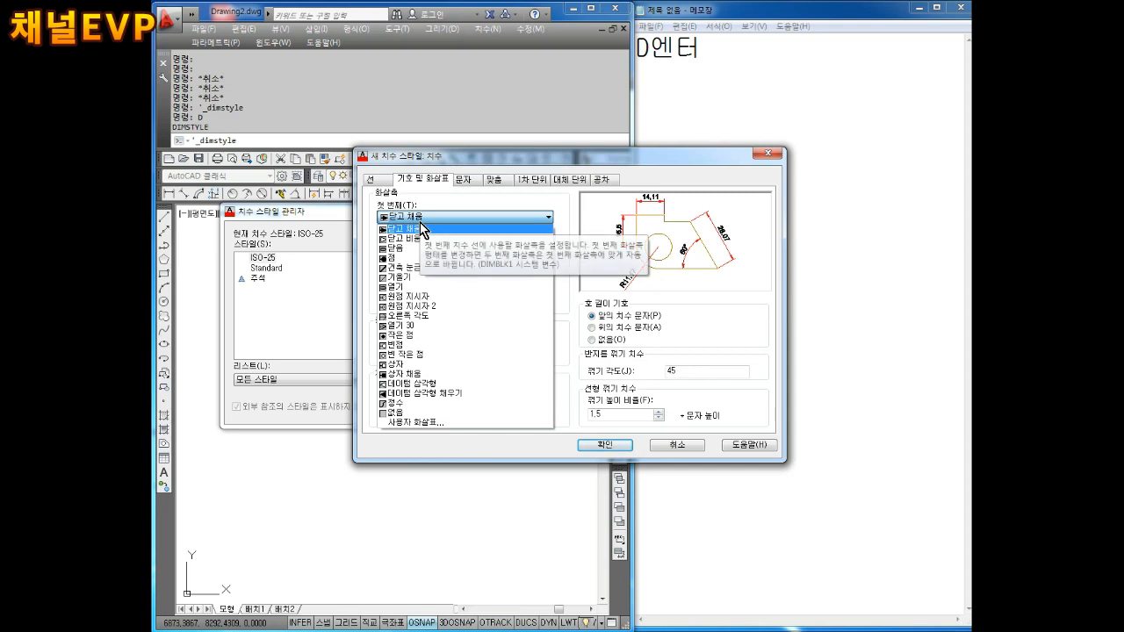
{"action": "left_click", "coordinate": [410, 337]}
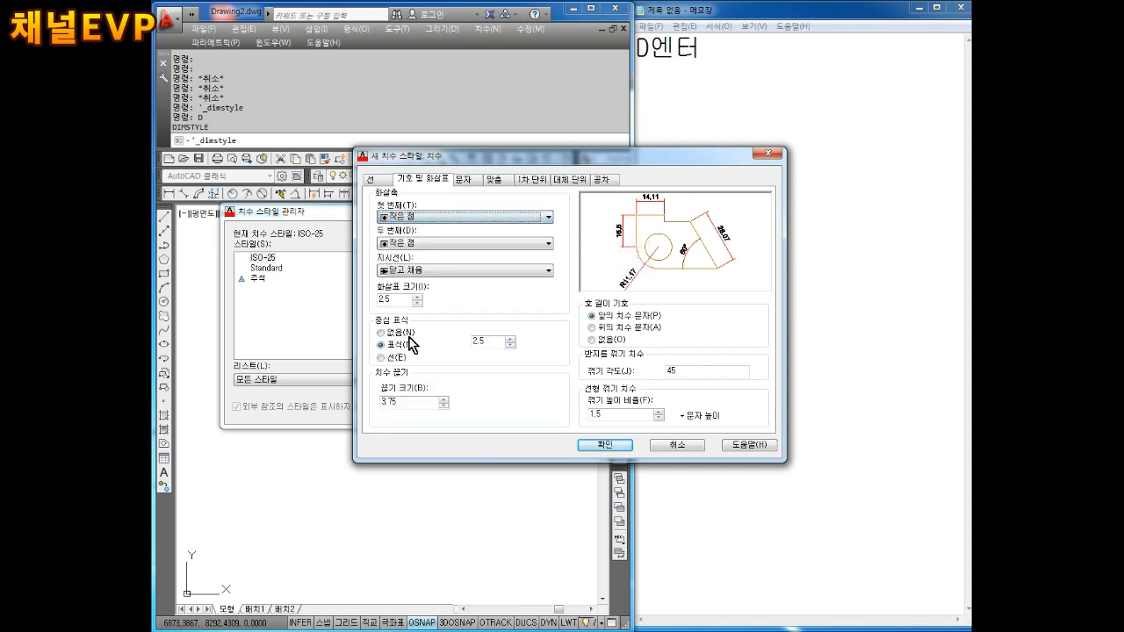
{"action": "left_click", "coordinate": [409, 221]}
{"action": "left_click", "coordinate": [399, 230]}
{"action": "left_click", "coordinate": [418, 217]}
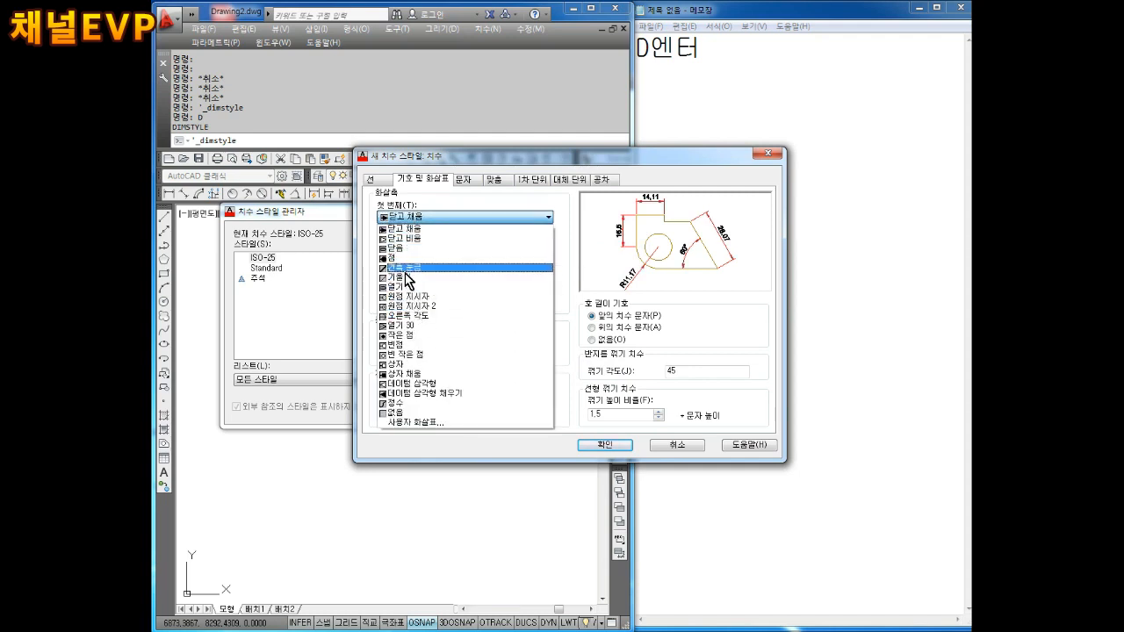
{"action": "left_click", "coordinate": [421, 335]}
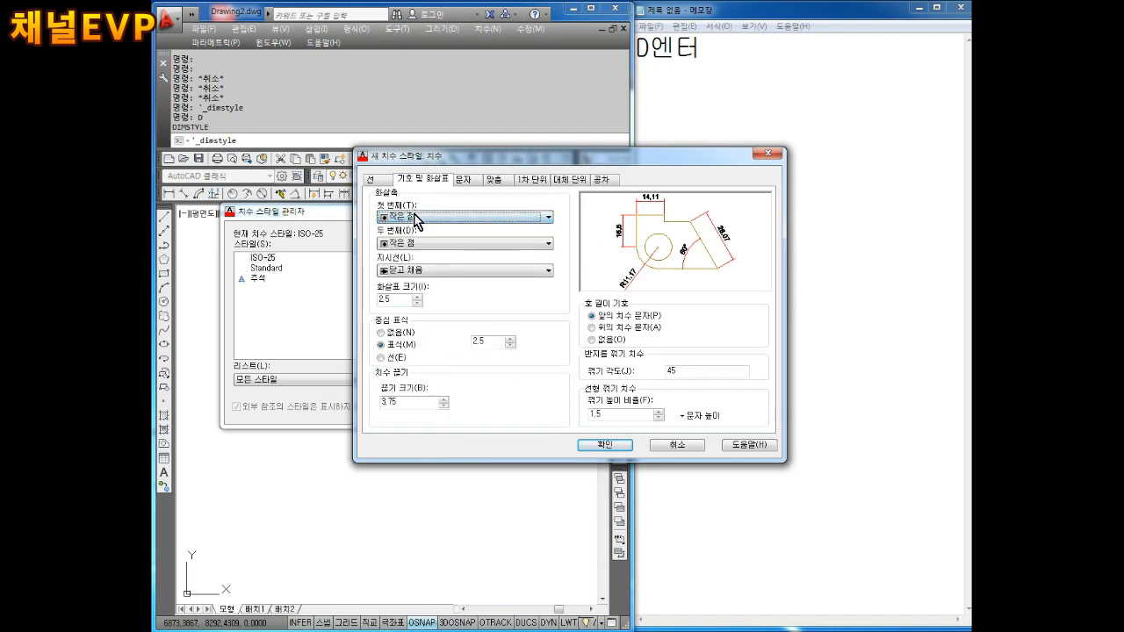
{"action": "left_click", "coordinate": [416, 219]}
{"action": "left_click", "coordinate": [434, 277]}
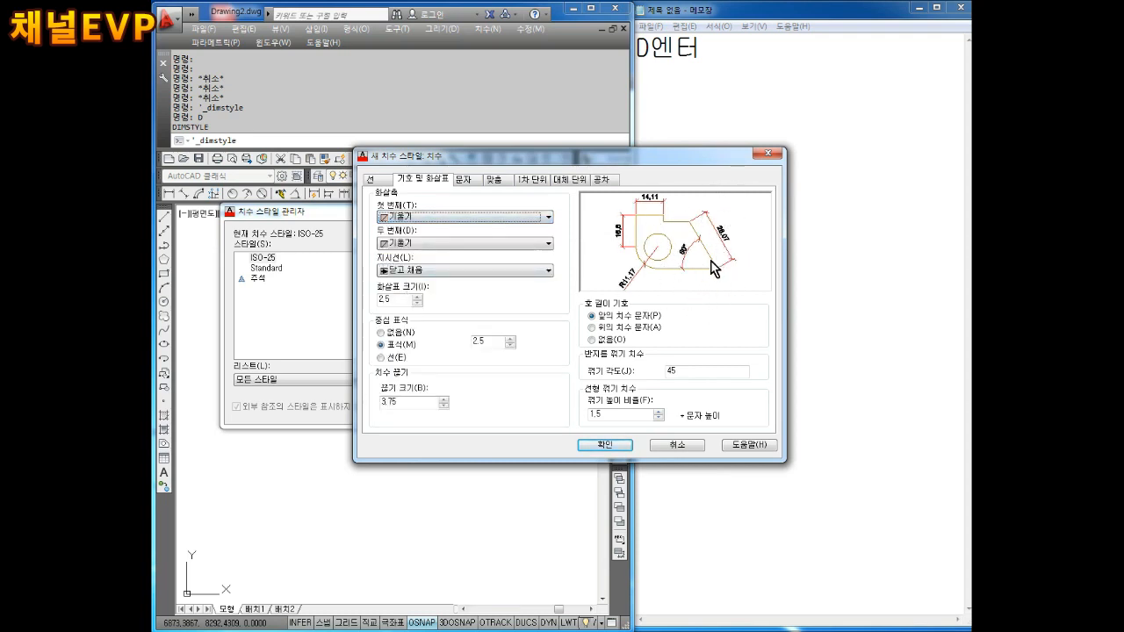
{"action": "left_click", "coordinate": [413, 216]}
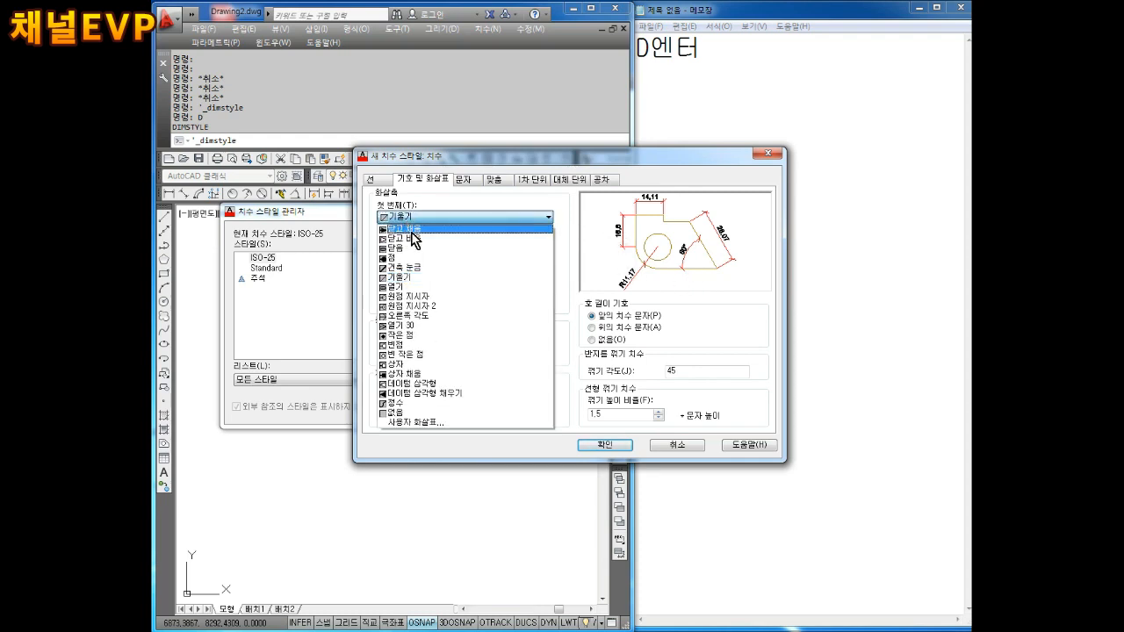
{"action": "left_click", "coordinate": [409, 227]}
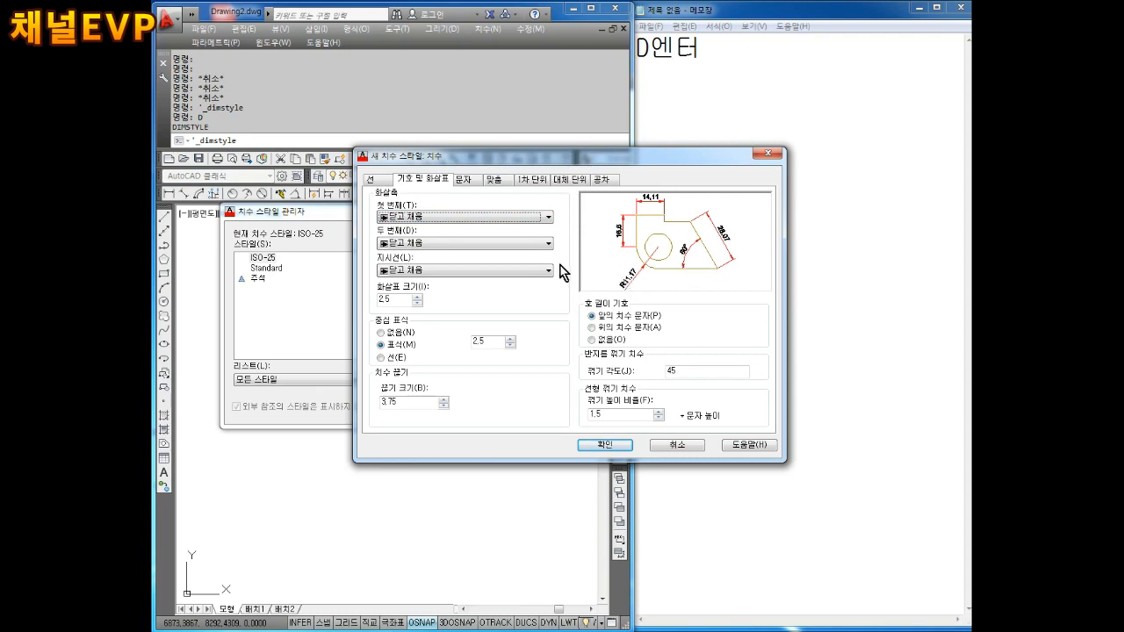
Switch to Paint and sketch a large rough square labelled "1m" along its left and bottom sides.
{"action": "double_click", "coordinate": [391, 299]}
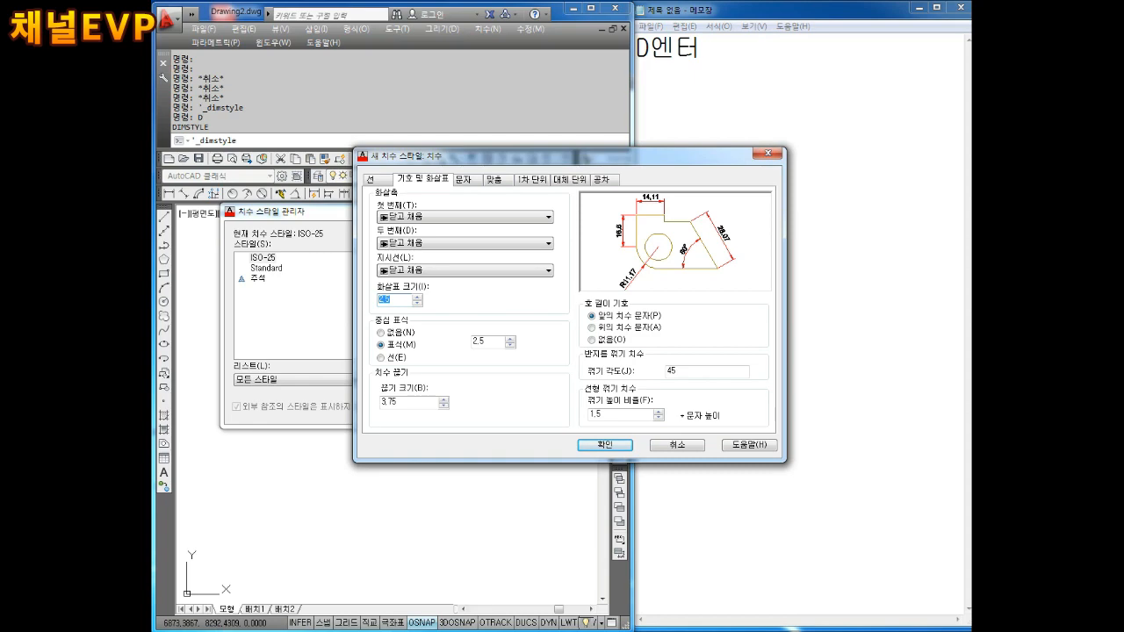
{"action": "key", "text": "super"}
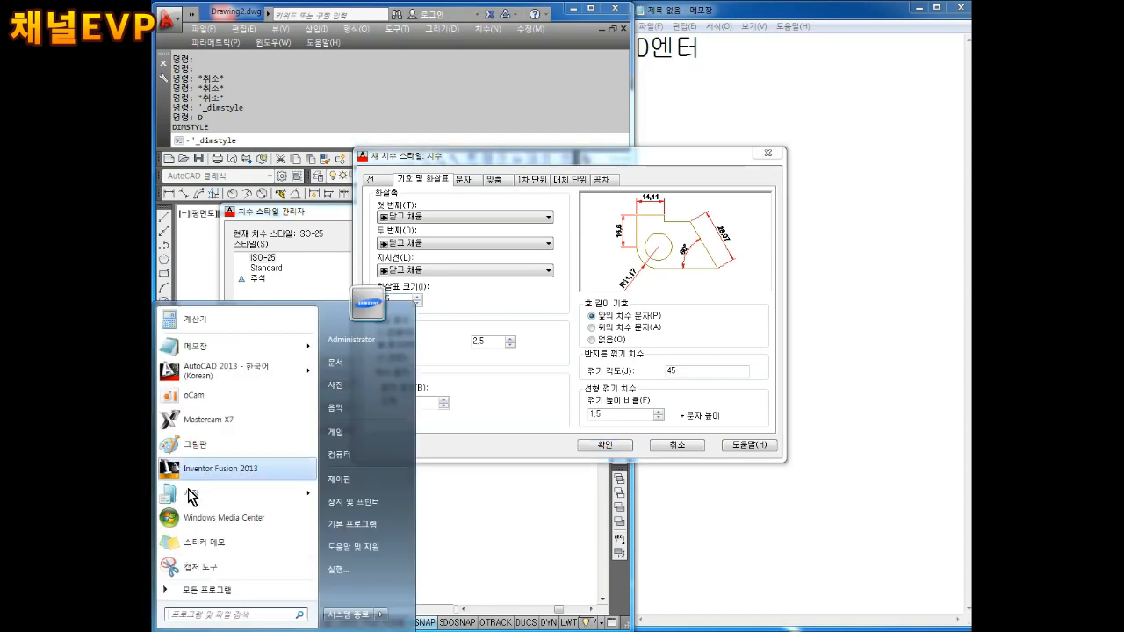
{"action": "left_click", "coordinate": [209, 445]}
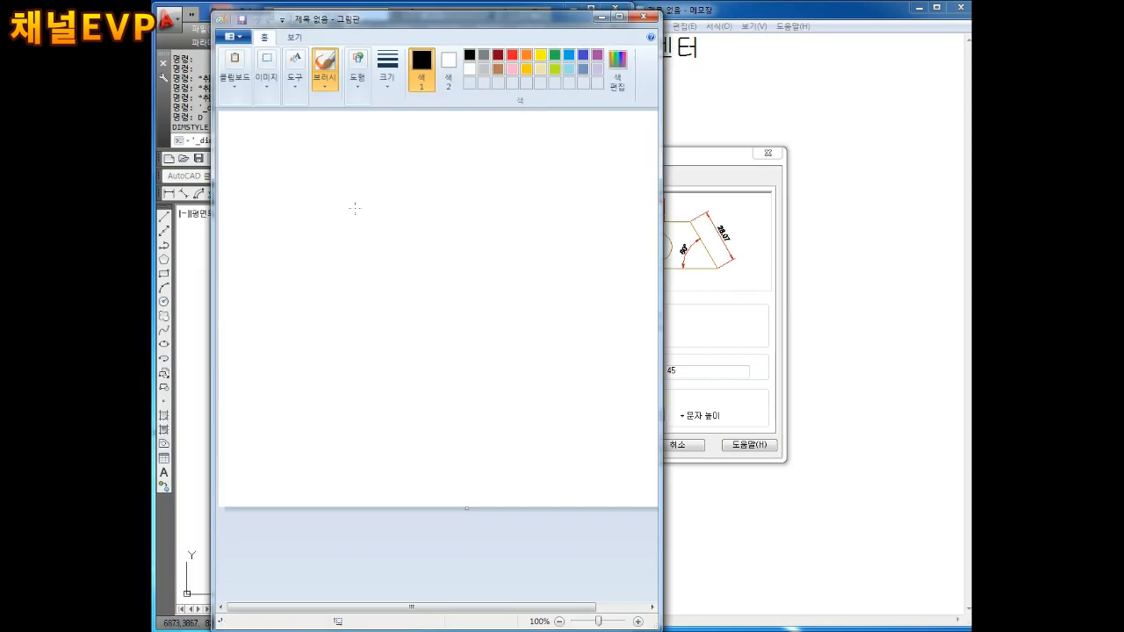
{"action": "left_click_drag", "start_coordinate": [279, 159], "coordinate": [288, 418]}
{"action": "mouse_move", "coordinate": [288, 156]}
{"action": "left_mouse_down"}
{"action": "mouse_move", "coordinate": [514, 145]}
{"action": "mouse_move", "coordinate": [616, 372]}
{"action": "mouse_move", "coordinate": [434, 443]}
{"action": "mouse_move", "coordinate": [307, 440]}
{"action": "left_mouse_up"}
{"action": "left_click_drag", "start_coordinate": [244, 215], "coordinate": [245, 314]}
{"action": "mouse_move", "coordinate": [267, 274]}
{"action": "left_mouse_down"}
{"action": "mouse_move", "coordinate": [318, 309]}
{"action": "mouse_move", "coordinate": [380, 317]}
{"action": "left_mouse_up"}
{"action": "left_click_drag", "start_coordinate": [417, 396], "coordinate": [424, 474]}
{"action": "left_click_drag", "start_coordinate": [456, 452], "coordinate": [533, 482]}
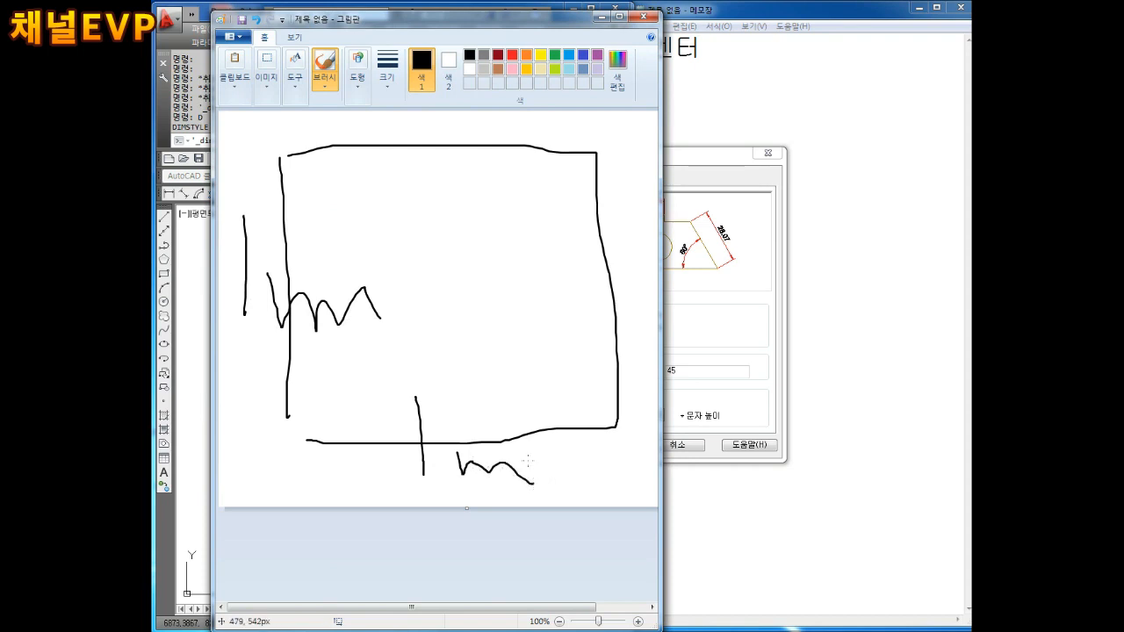
Glance at the arrow size setting in AutoCAD, return to Paint and undo the handwritten 1m labels on the square.
{"action": "left_click", "coordinate": [690, 188]}
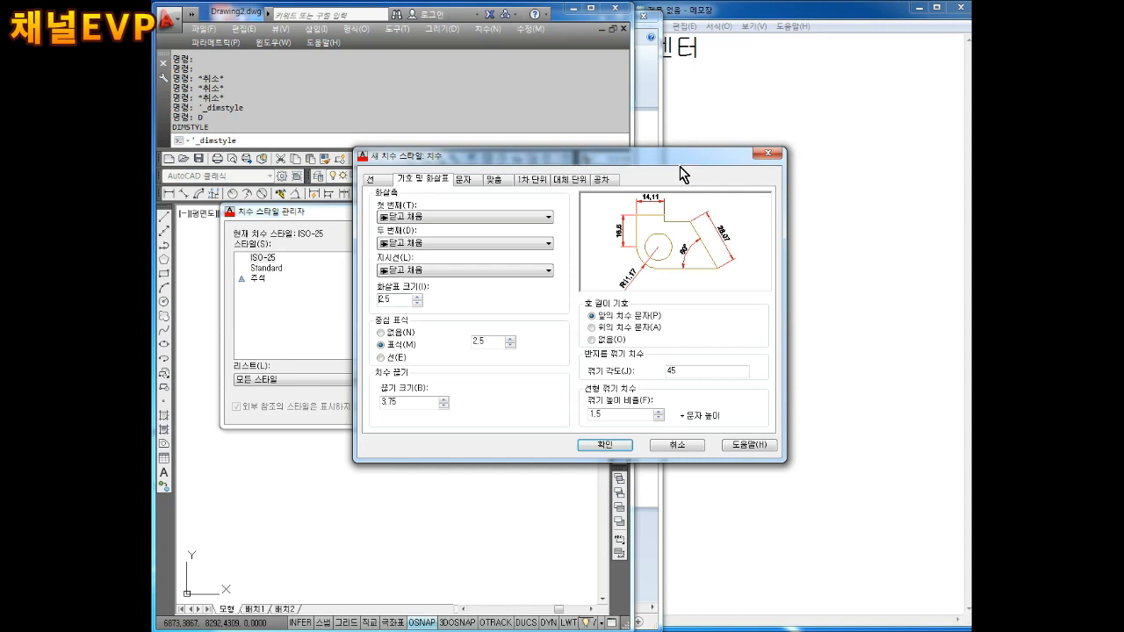
{"action": "double_click", "coordinate": [403, 298]}
{"action": "left_click", "coordinate": [520, 631]}
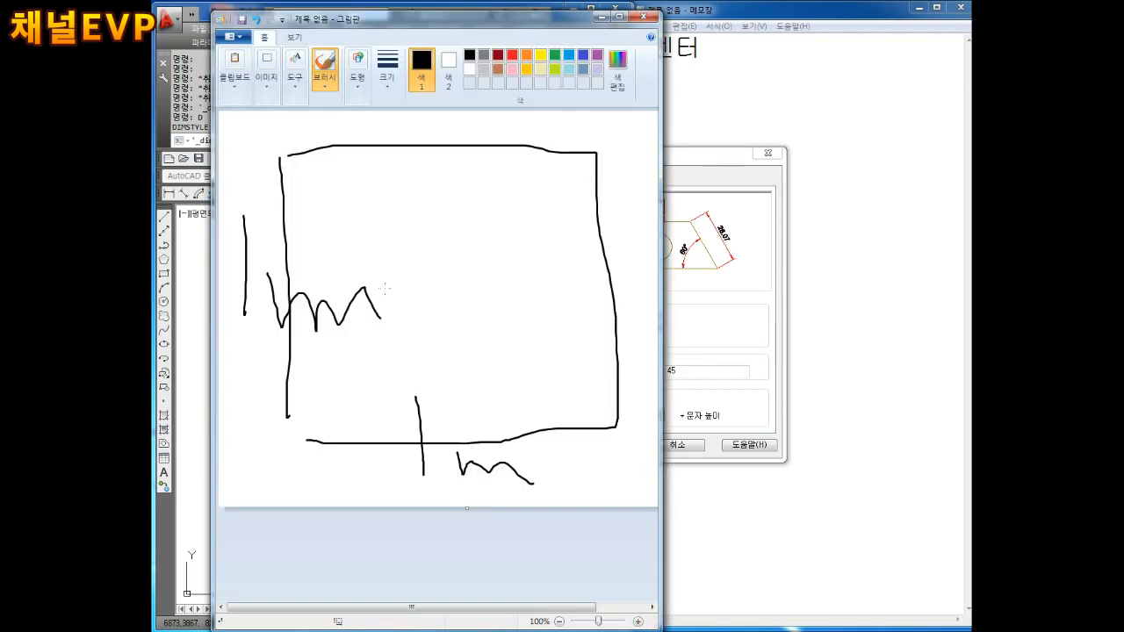
{"action": "key", "text": "ctrl+z"}
{"action": "key", "text": "ctrl+z"}
{"action": "key", "text": "ctrl+z"}
{"action": "key", "text": "ctrl+z"}
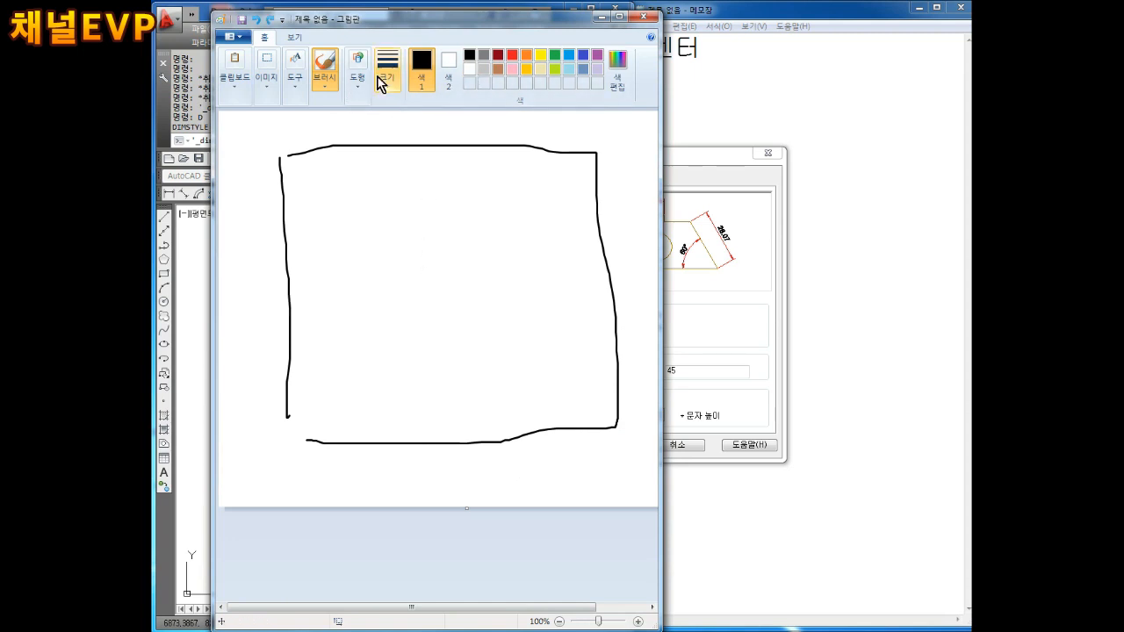
Handwrite new size labels beside the left and bottom sides of the square.
{"action": "mouse_move", "coordinate": [347, 246]}
{"action": "left_mouse_down"}
{"action": "mouse_move", "coordinate": [347, 345]}
{"action": "mouse_move", "coordinate": [400, 331]}
{"action": "left_mouse_up"}
{"action": "mouse_move", "coordinate": [412, 344]}
{"action": "left_mouse_down"}
{"action": "mouse_move", "coordinate": [415, 328]}
{"action": "mouse_move", "coordinate": [455, 351]}
{"action": "left_mouse_up"}
{"action": "left_click_drag", "start_coordinate": [467, 409], "coordinate": [456, 508]}
{"action": "mouse_move", "coordinate": [490, 482]}
{"action": "left_mouse_down"}
{"action": "mouse_move", "coordinate": [490, 504]}
{"action": "mouse_move", "coordinate": [514, 501]}
{"action": "left_mouse_up"}
{"action": "mouse_move", "coordinate": [525, 491]}
{"action": "left_mouse_down"}
{"action": "mouse_move", "coordinate": [525, 502]}
{"action": "mouse_move", "coordinate": [560, 507]}
{"action": "left_mouse_up"}
Switch back to AutoCAD, place the arc length symbol above the dimension text (위의 치수 문자) and set the arrow size to 2.5.
{"action": "left_click", "coordinate": [745, 357]}
{"action": "left_click_drag", "start_coordinate": [398, 300], "coordinate": [156, 328]}
{"action": "type", "text": "0"}
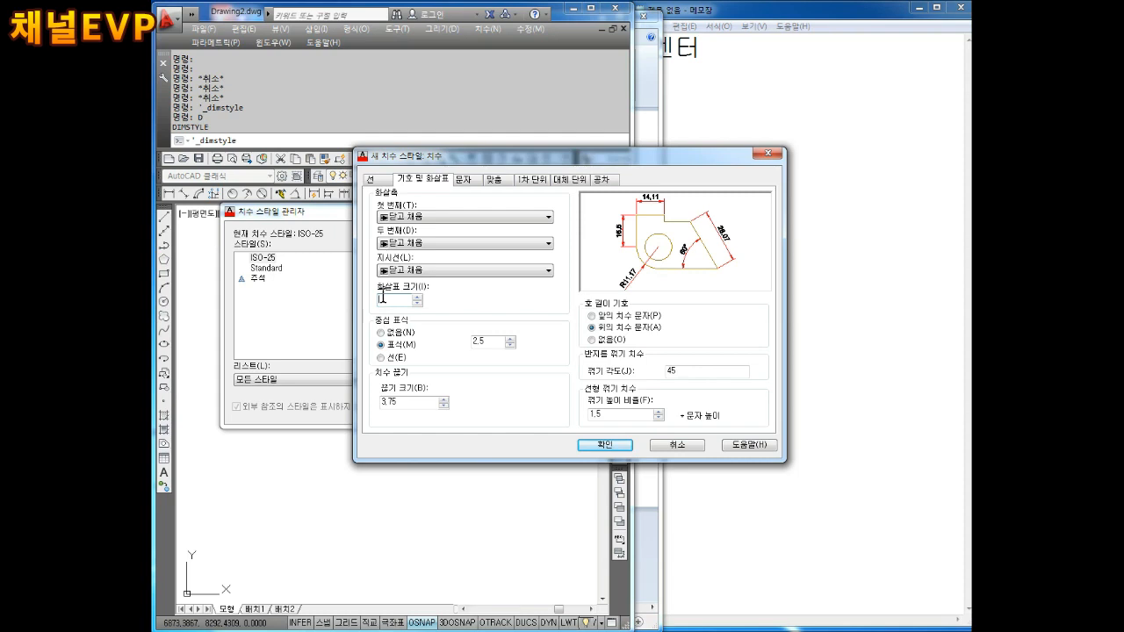
{"action": "type", "text": "2.5"}
Set the dimension style's centre marks to none (없음), trying the mark option (표식) in between.
{"action": "left_click", "coordinate": [394, 334]}
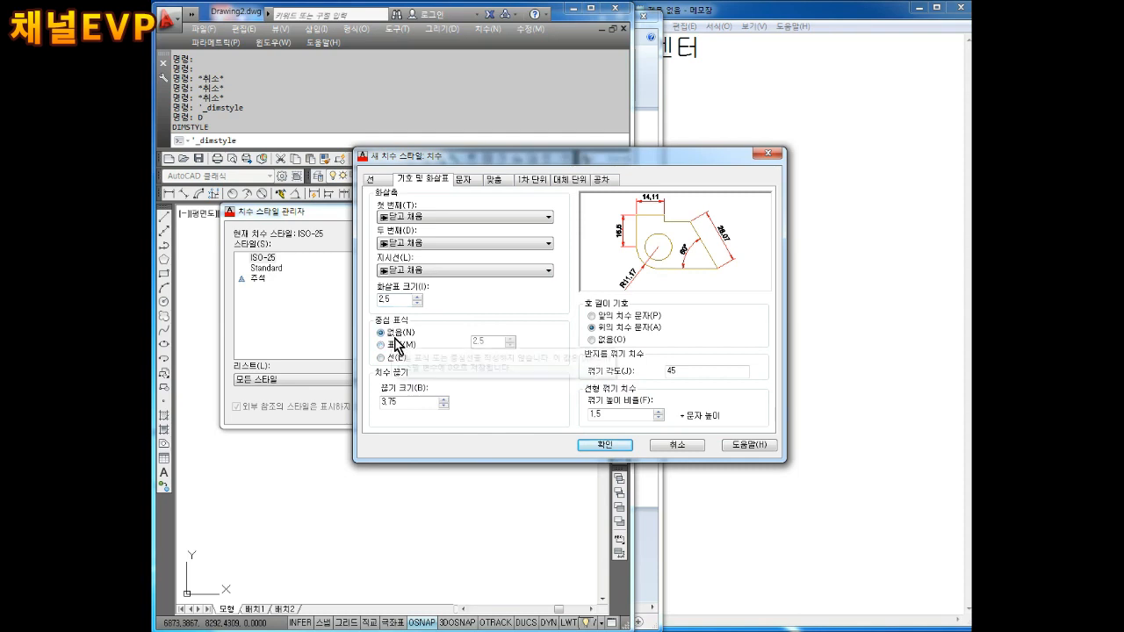
{"action": "left_click", "coordinate": [391, 333]}
{"action": "left_click", "coordinate": [397, 345]}
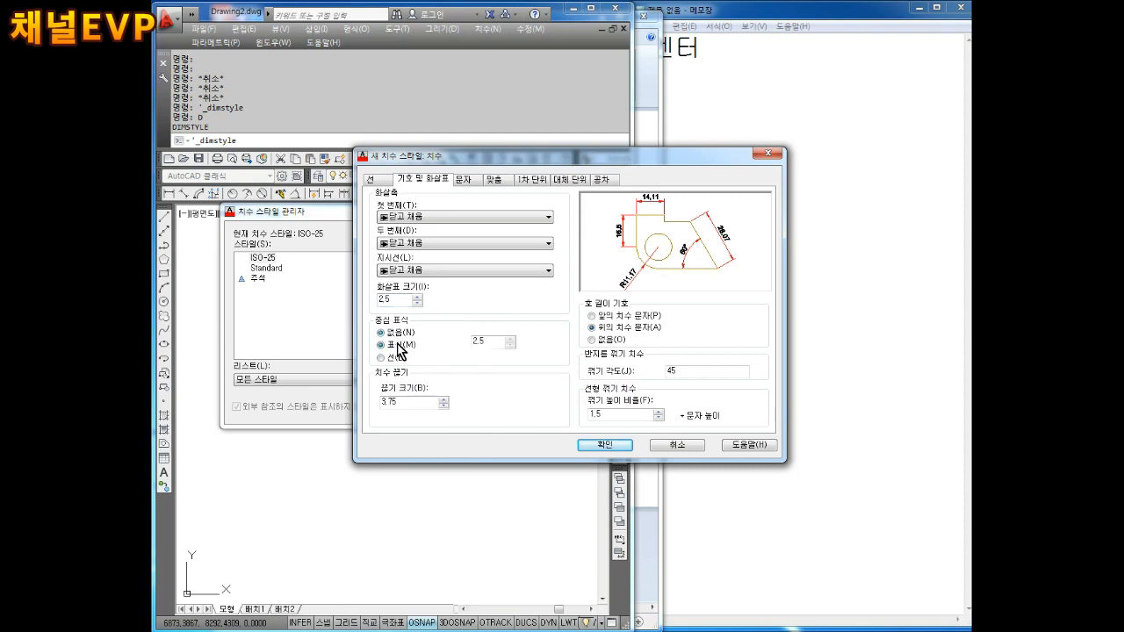
{"action": "left_click", "coordinate": [395, 335]}
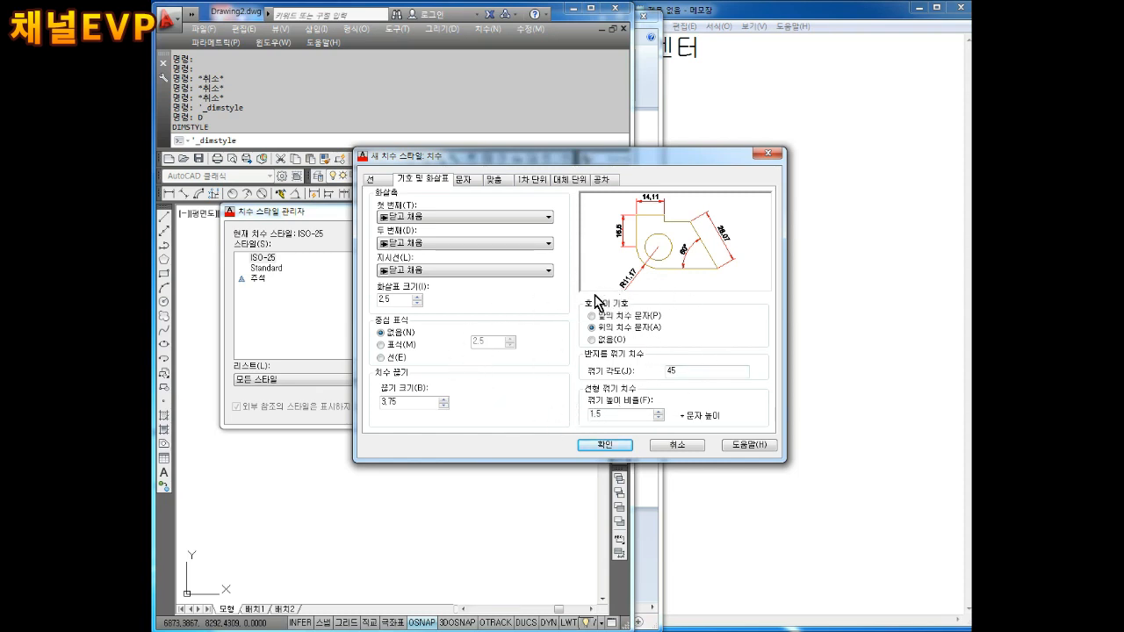
From the dimension style's text settings, create a new text style named with a sample person's name.
{"action": "left_click", "coordinate": [463, 179]}
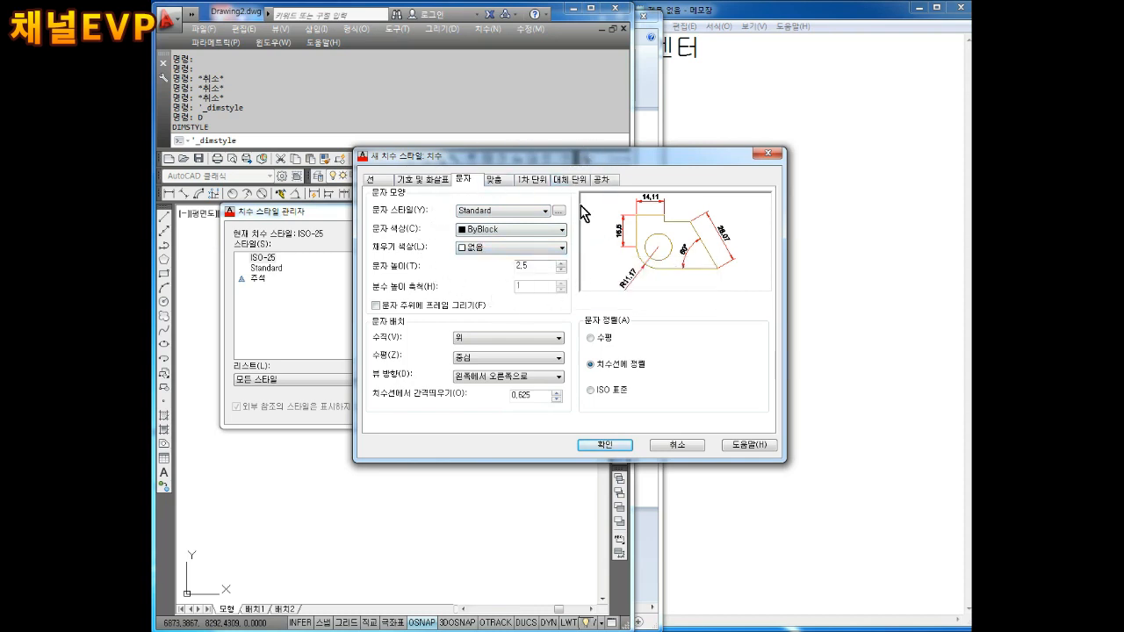
{"action": "left_click", "coordinate": [496, 211]}
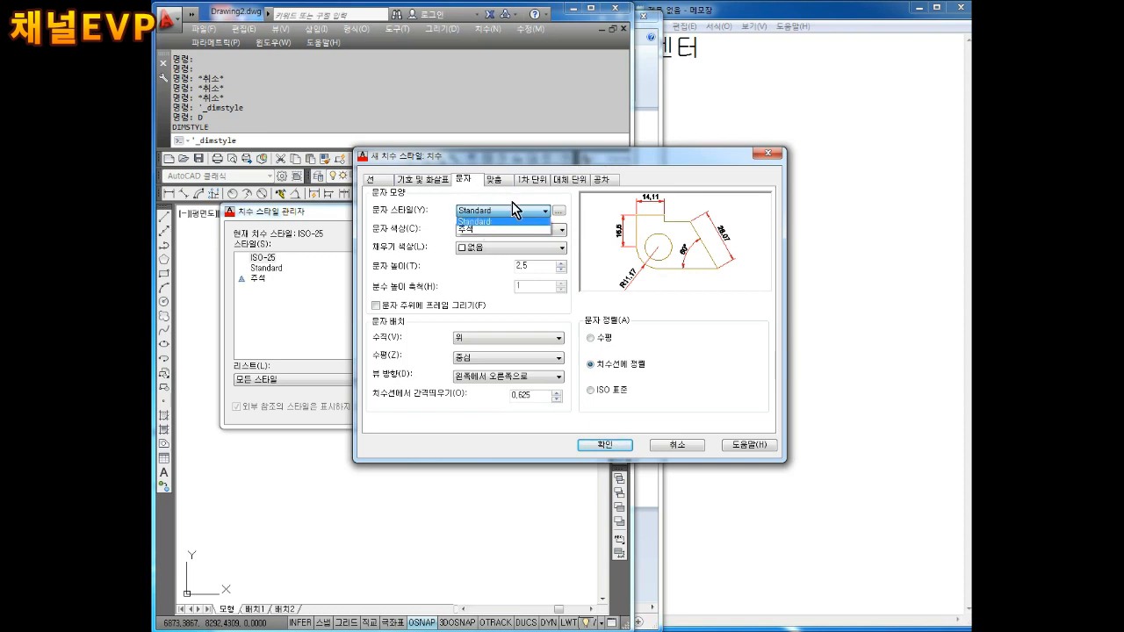
{"action": "left_click", "coordinate": [509, 212]}
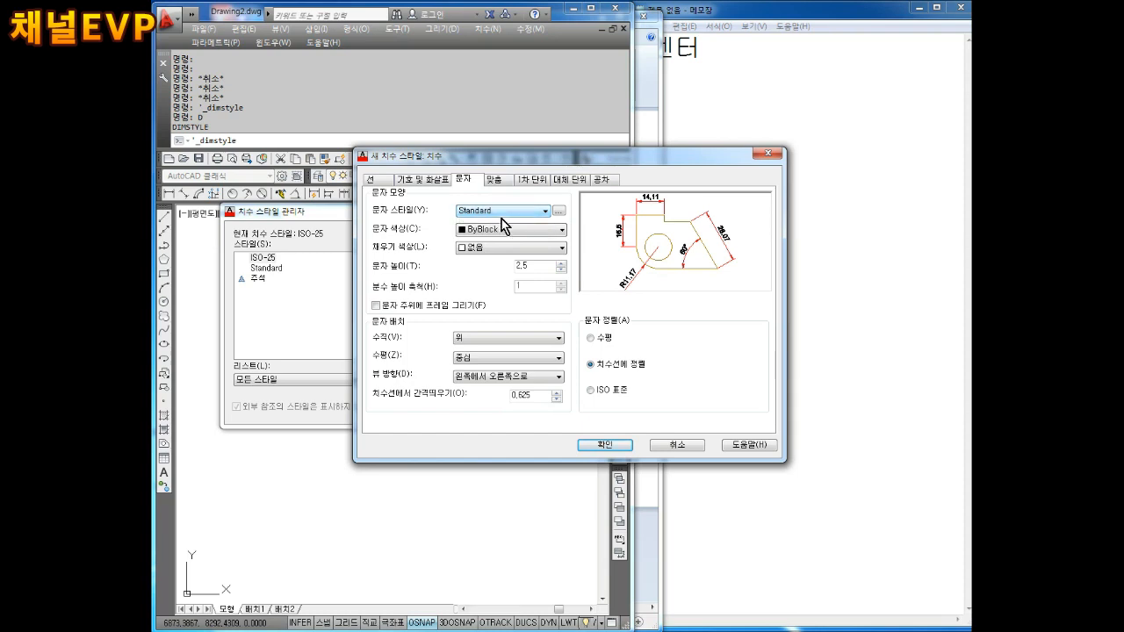
{"action": "left_click", "coordinate": [559, 211]}
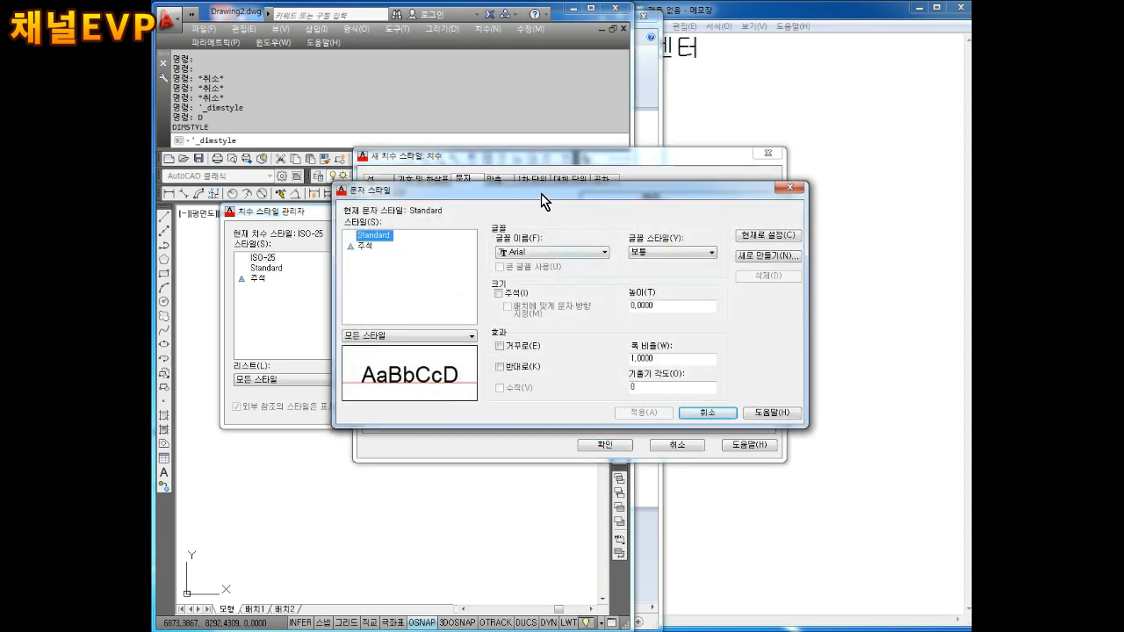
{"action": "left_click_drag", "start_coordinate": [545, 193], "coordinate": [483, 100]}
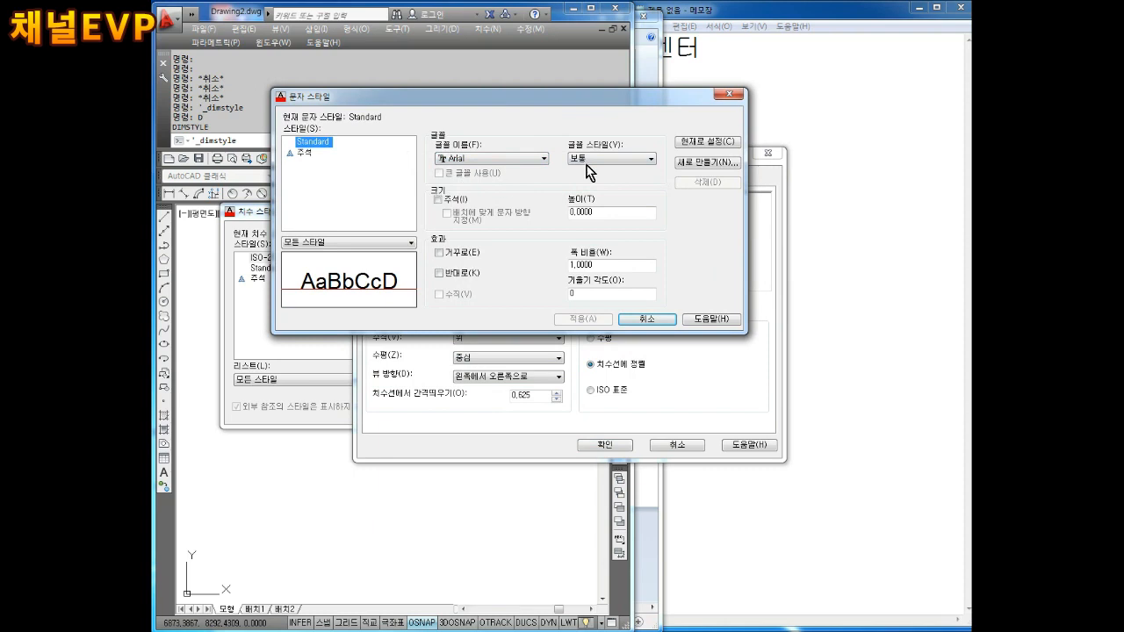
{"action": "left_click", "coordinate": [705, 163]}
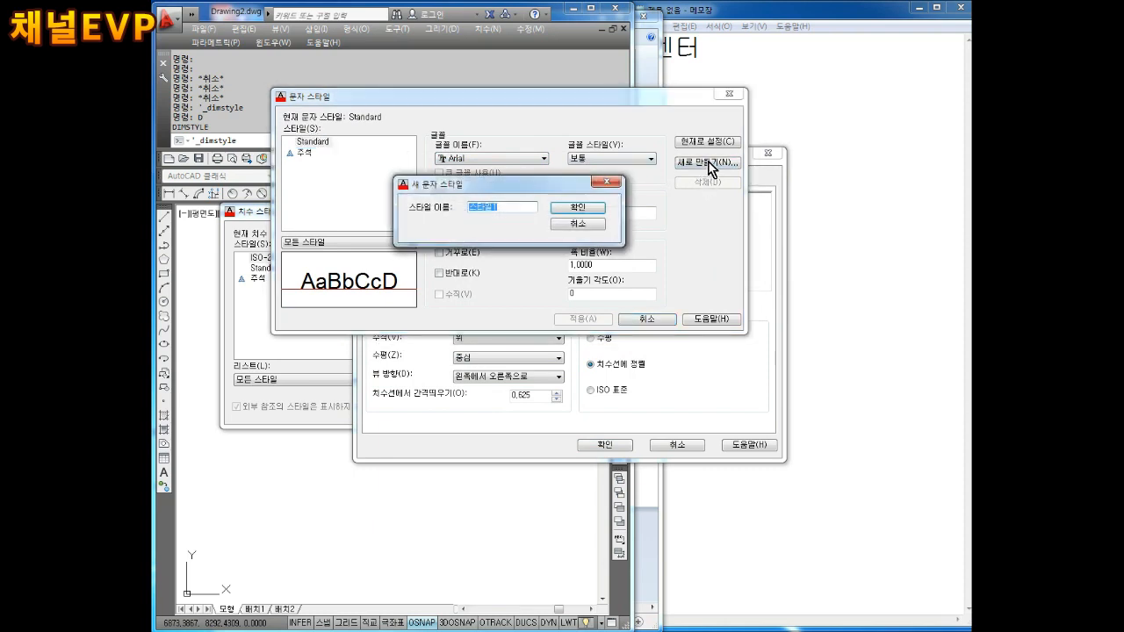
{"action": "type", "text": "홍길동"}
{"action": "left_click", "coordinate": [579, 209]}
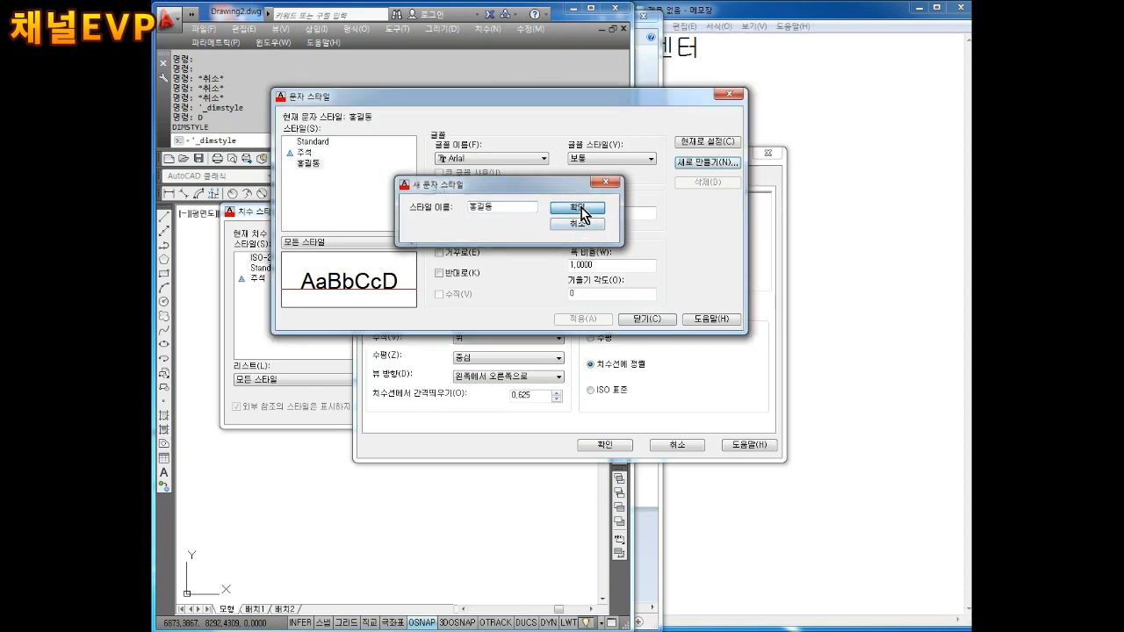
Set the font of the new text style to 굴림.
{"action": "left_click", "coordinate": [489, 158]}
{"action": "scroll", "coordinate": [483, 230], "scroll_direction": "down", "scroll_amount": 4}
{"action": "scroll", "coordinate": [484, 225], "scroll_direction": "down", "scroll_amount": 6}
{"action": "left_click_drag", "start_coordinate": [585, 223], "coordinate": [586, 323]}
{"action": "scroll", "coordinate": [528, 290], "scroll_direction": "up", "scroll_amount": 8}
{"action": "scroll", "coordinate": [538, 276], "scroll_direction": "up", "scroll_amount": 5}
{"action": "scroll", "coordinate": [517, 291], "scroll_direction": "up", "scroll_amount": 10}
{"action": "left_click", "coordinate": [467, 199]}
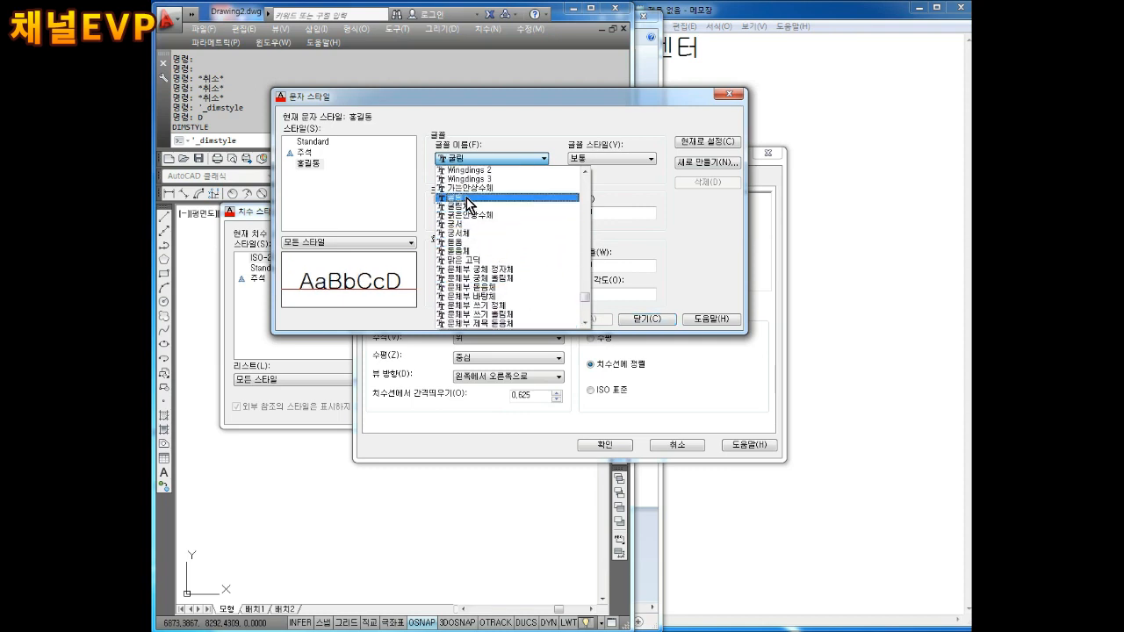
{"action": "left_click", "coordinate": [467, 199]}
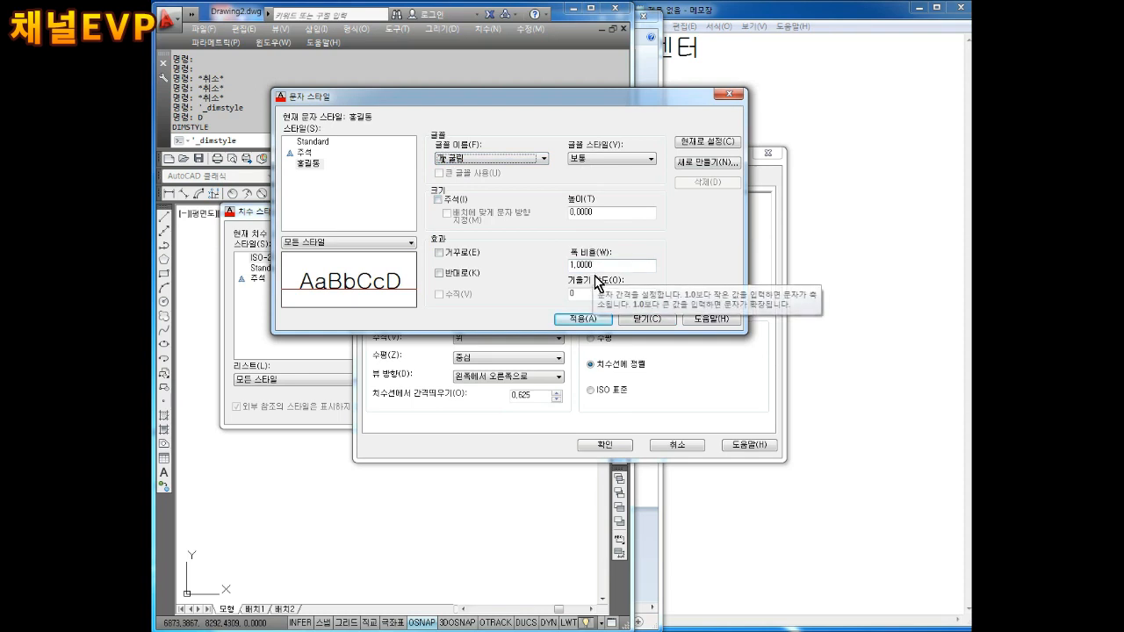
Set the text style's height to 2.5 and apply it.
{"action": "double_click", "coordinate": [590, 212]}
{"action": "type", "text": "2.5"}
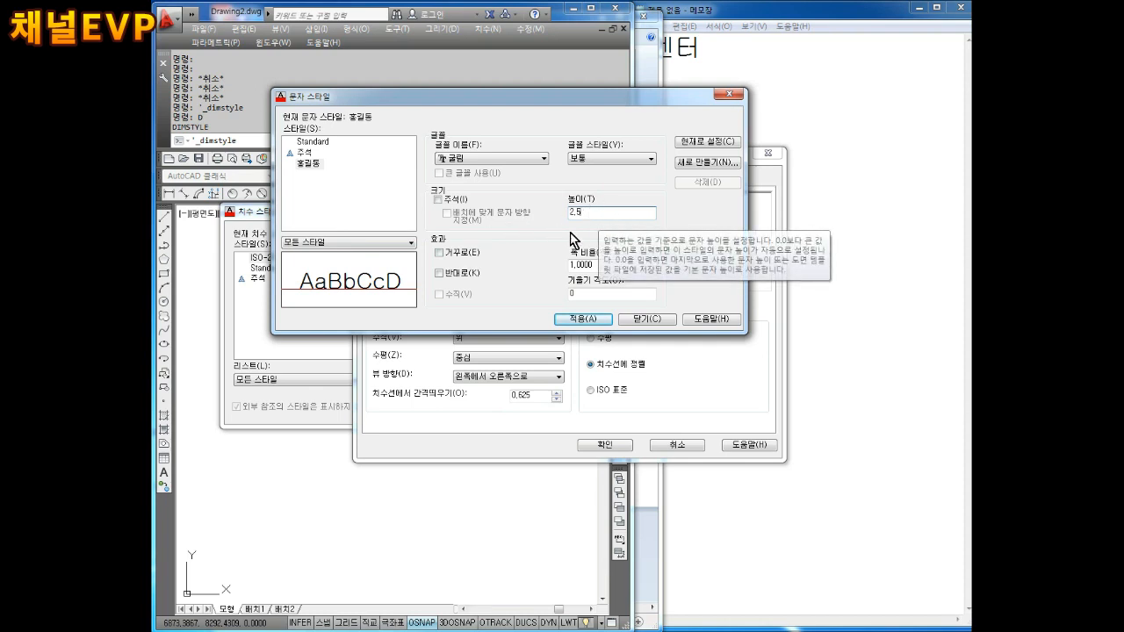
{"action": "left_click", "coordinate": [576, 319]}
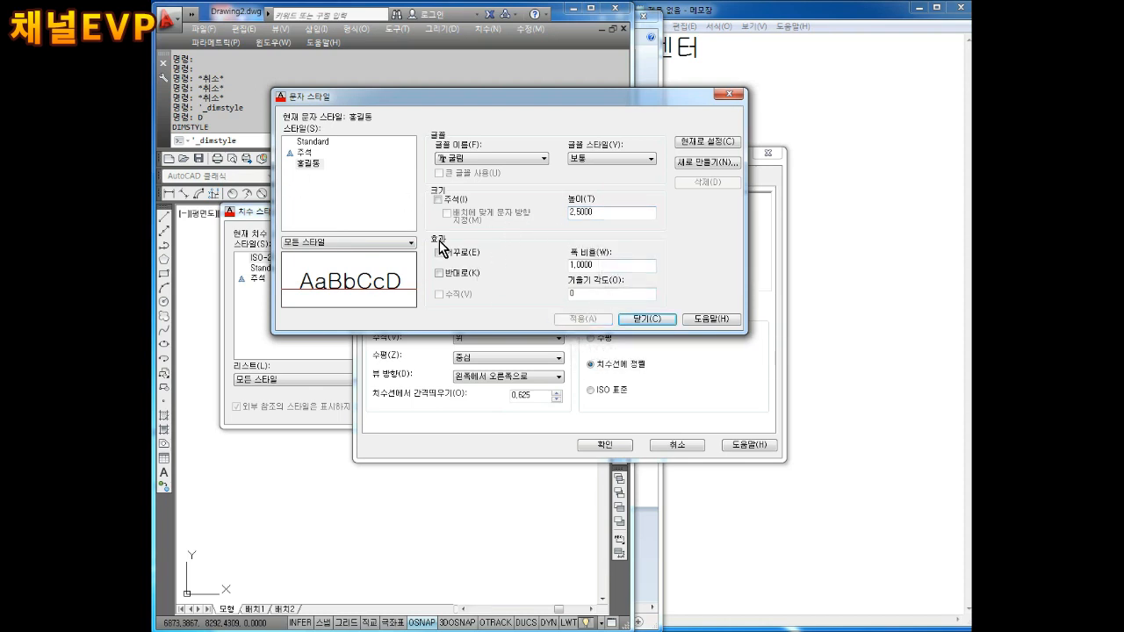
Create a second text style named with the same sample person's name followed by 1.
{"action": "left_click", "coordinate": [703, 159]}
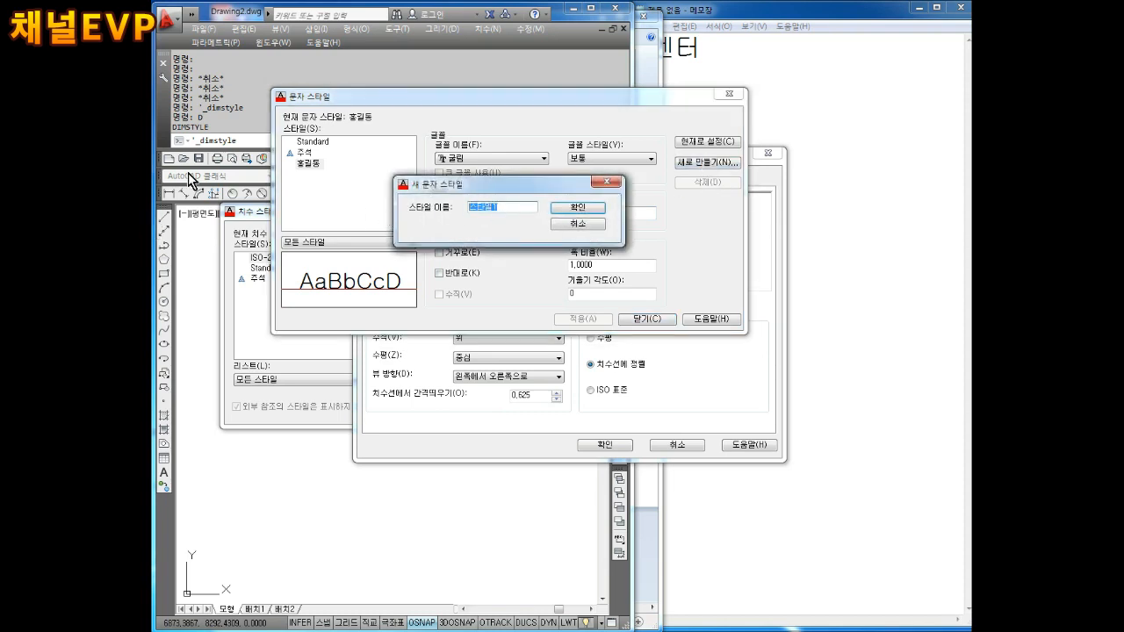
{"action": "type", "text": "ㄹ홍길ㄷ1"}
{"action": "key", "text": "Return"}
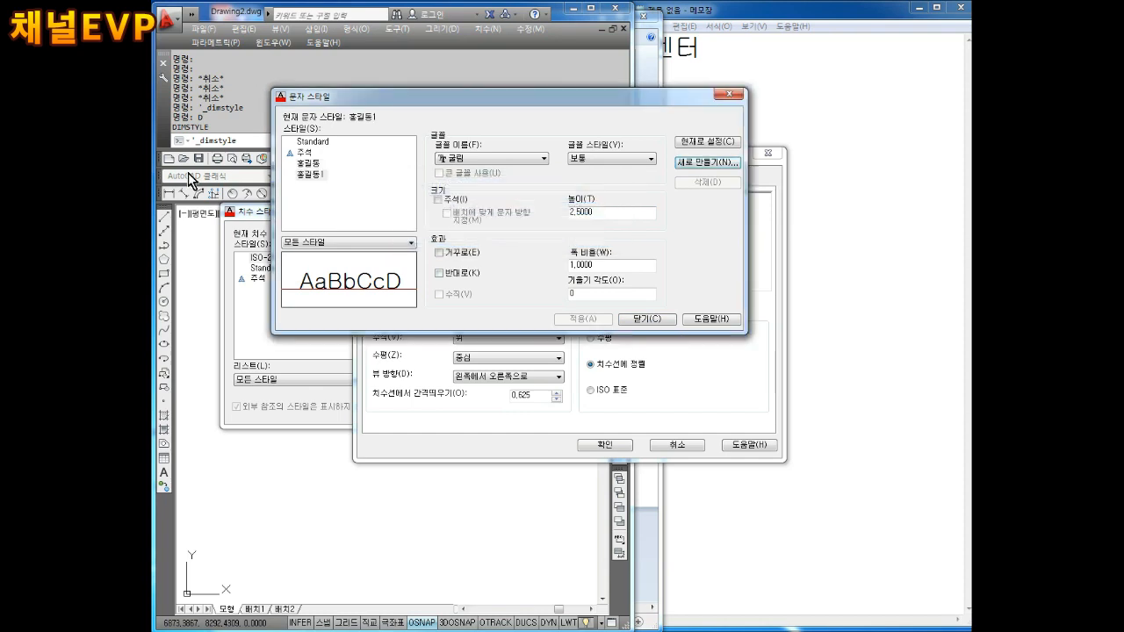
Give the second text style the romans.shx font and enable big fonts (큰 글꼴) with whgtxt.shx.
{"action": "left_click", "coordinate": [490, 159]}
{"action": "scroll", "coordinate": [499, 183], "scroll_direction": "down", "scroll_amount": 1}
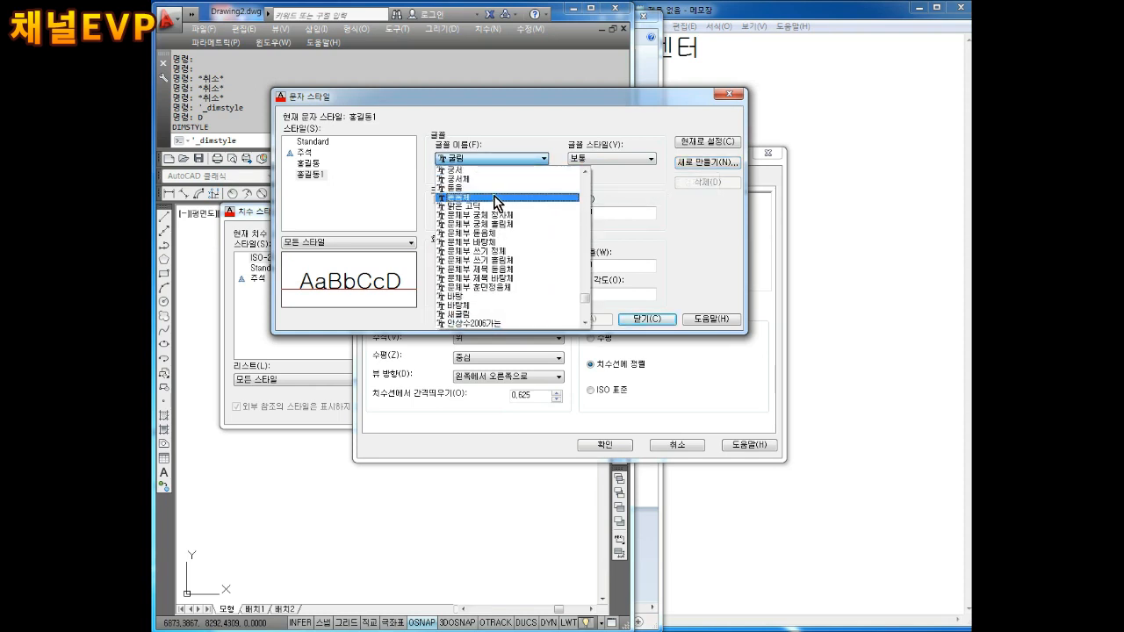
{"action": "key", "text": "r"}
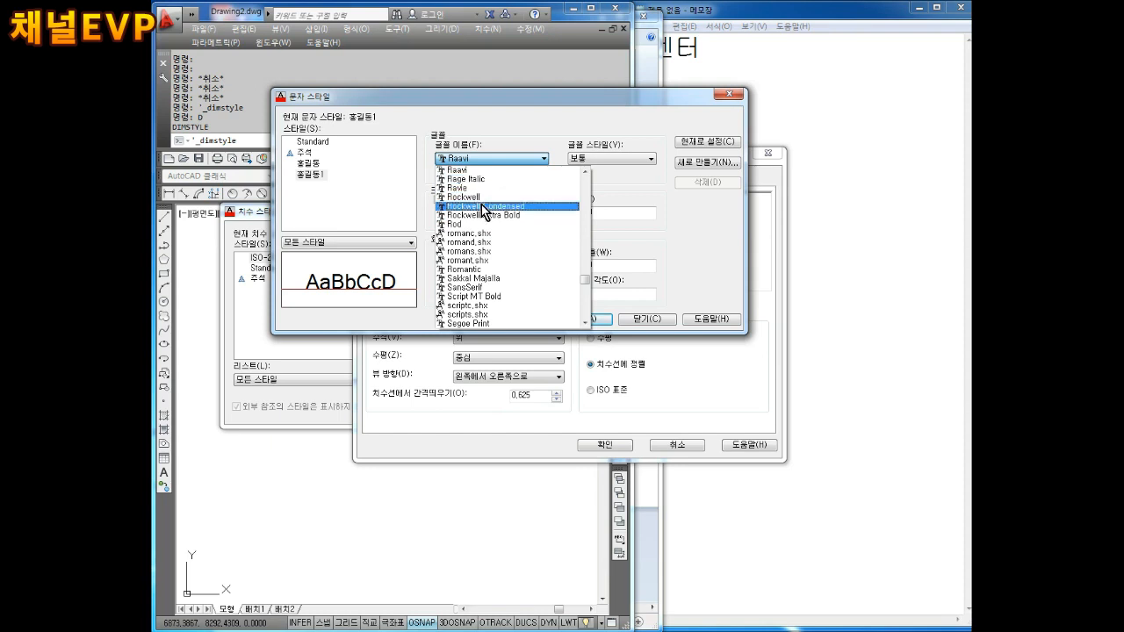
{"action": "left_click", "coordinate": [474, 252]}
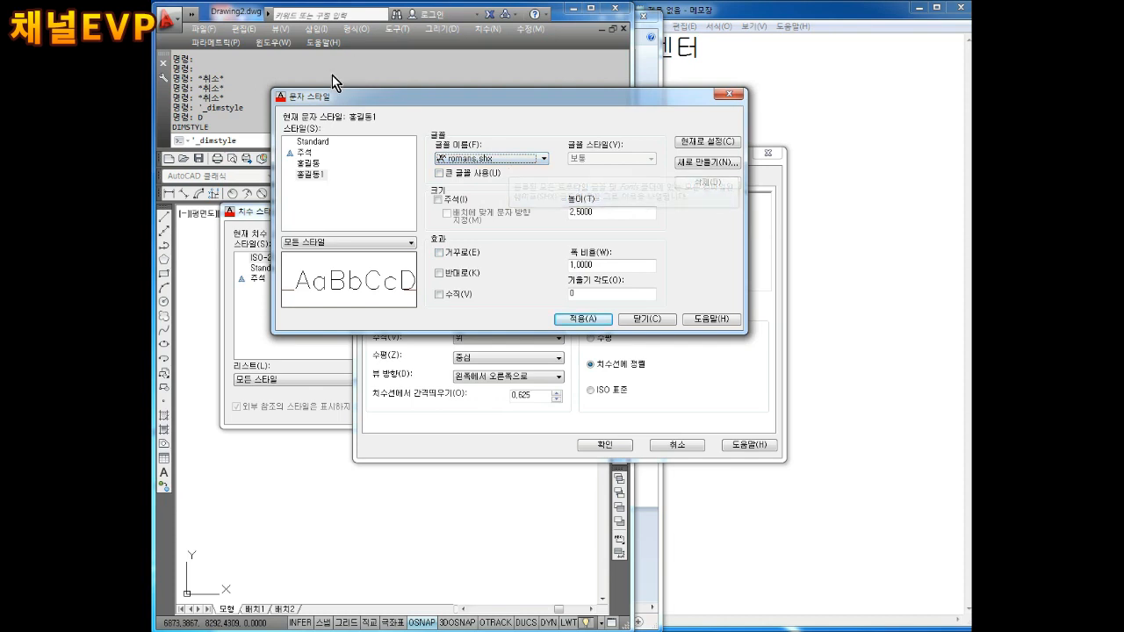
{"action": "left_click", "coordinate": [468, 178]}
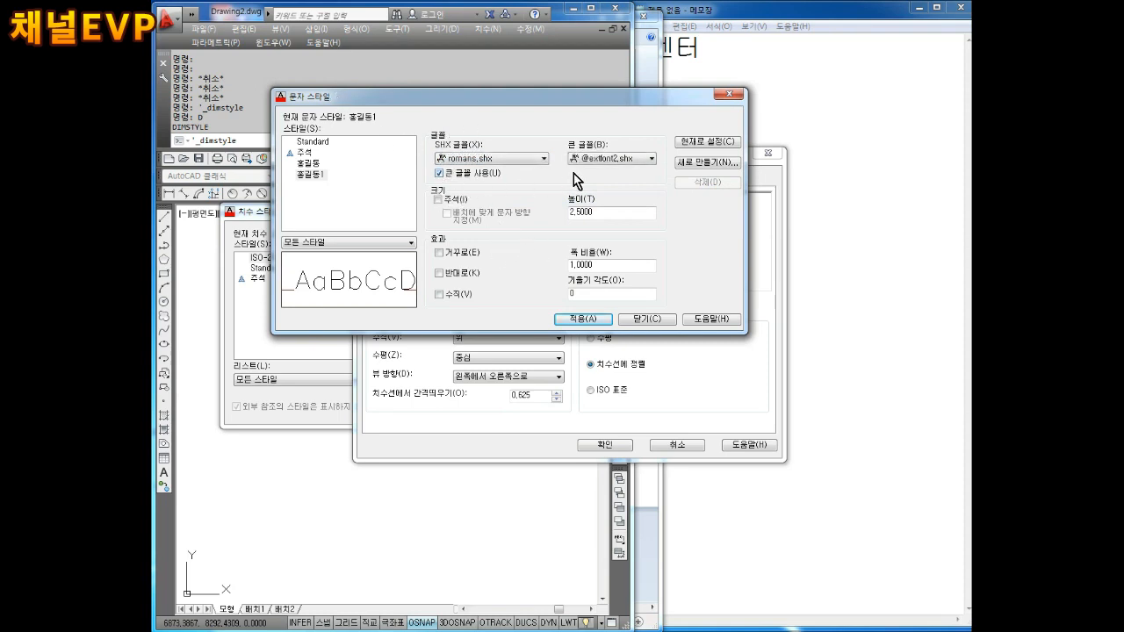
{"action": "left_click", "coordinate": [615, 167]}
{"action": "scroll", "coordinate": [619, 183], "scroll_direction": "down", "scroll_amount": 5}
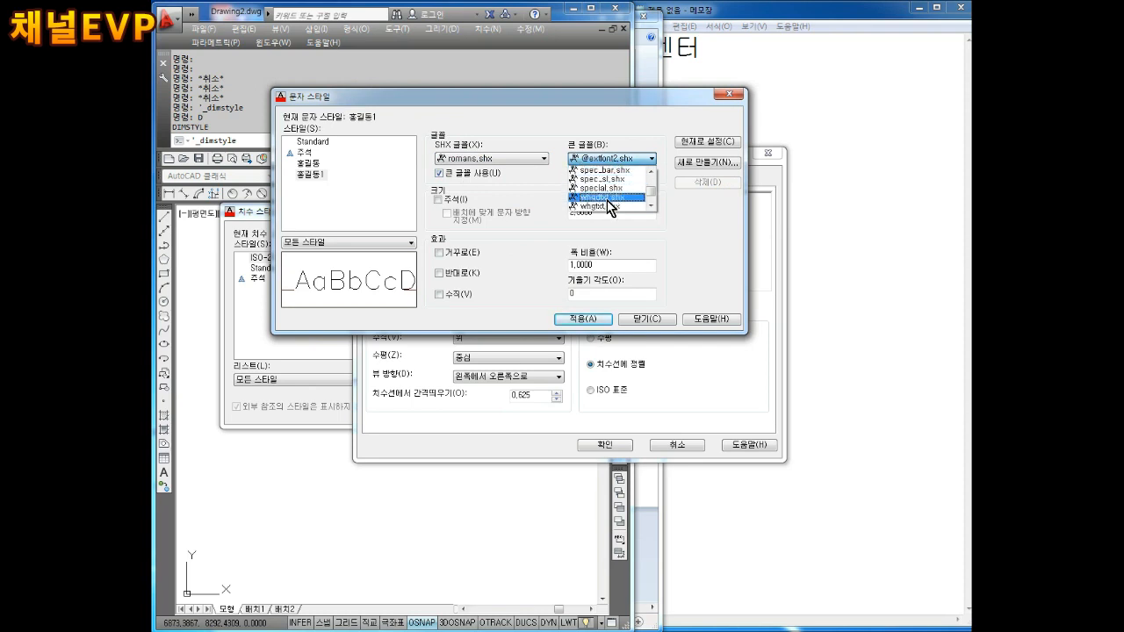
{"action": "left_click", "coordinate": [604, 205]}
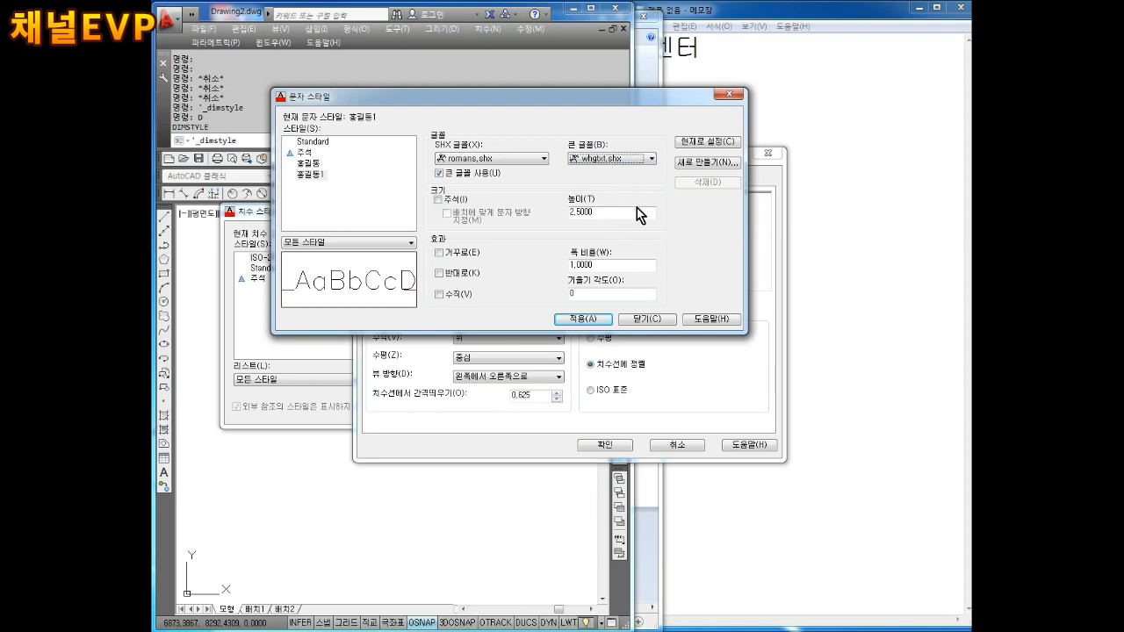
Set the second text style's height to 0, apply it and return to the dimension style settings.
{"action": "double_click", "coordinate": [614, 211]}
{"action": "type", "text": "0"}
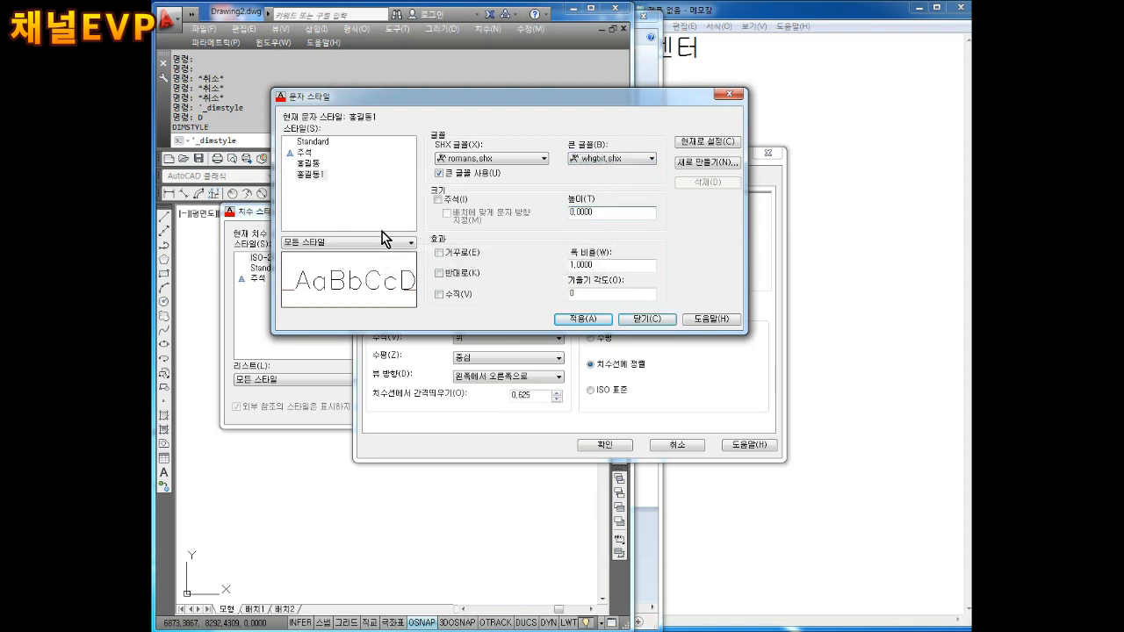
{"action": "key", "text": "Return"}
{"action": "double_click", "coordinate": [606, 211]}
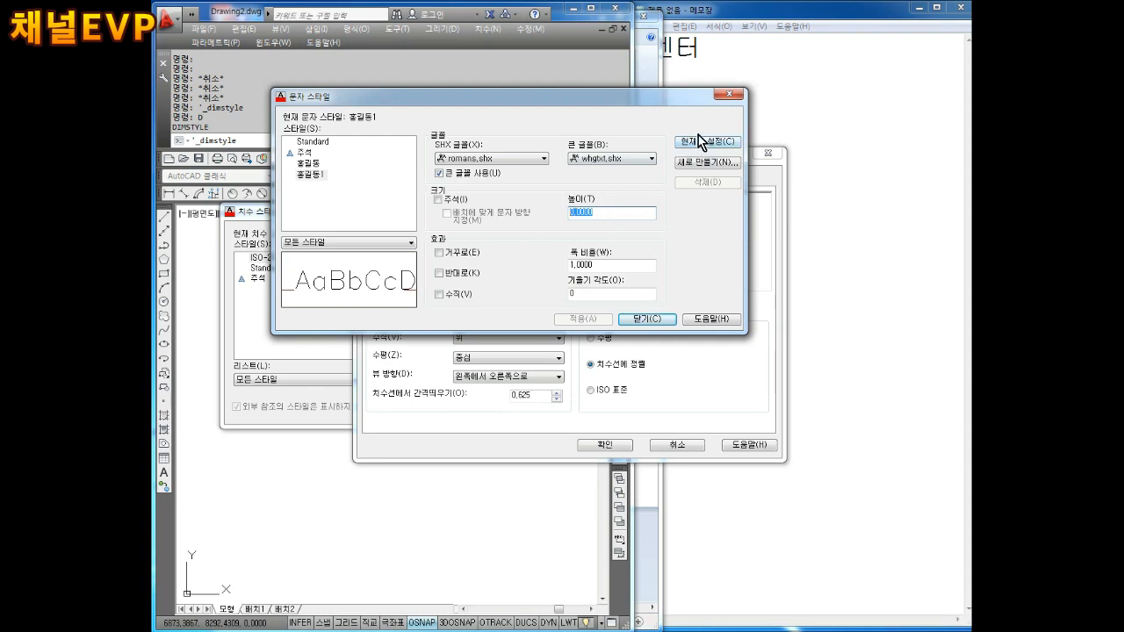
{"action": "left_click", "coordinate": [647, 320]}
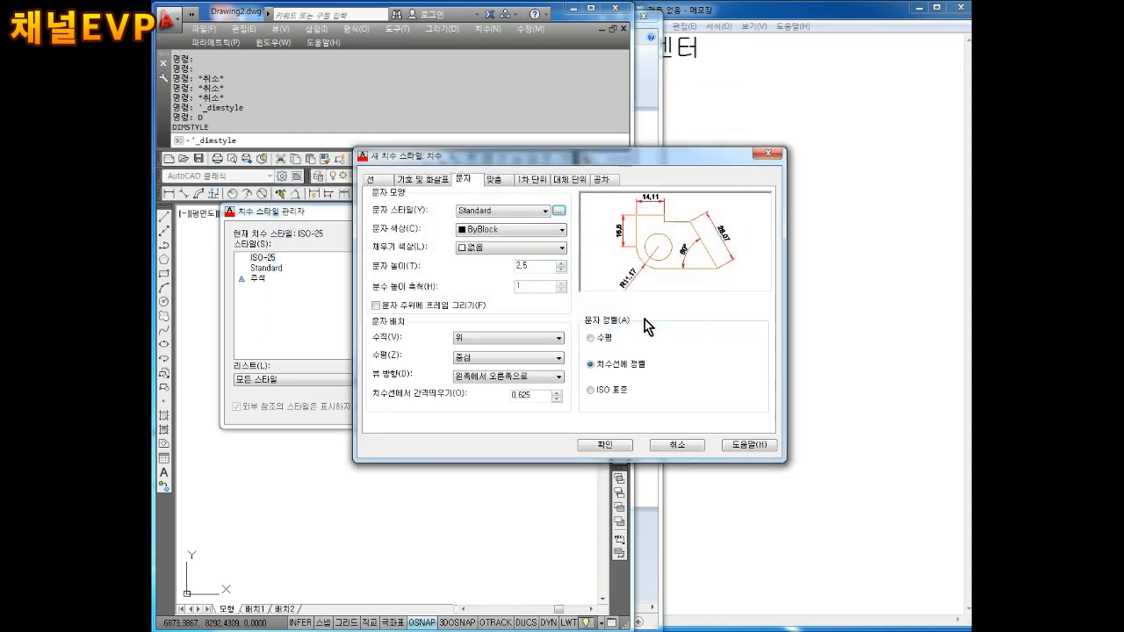
Compare the two new text styles on the dimension style and assign the second one, which uses romans.shx.
{"action": "left_click", "coordinate": [493, 210]}
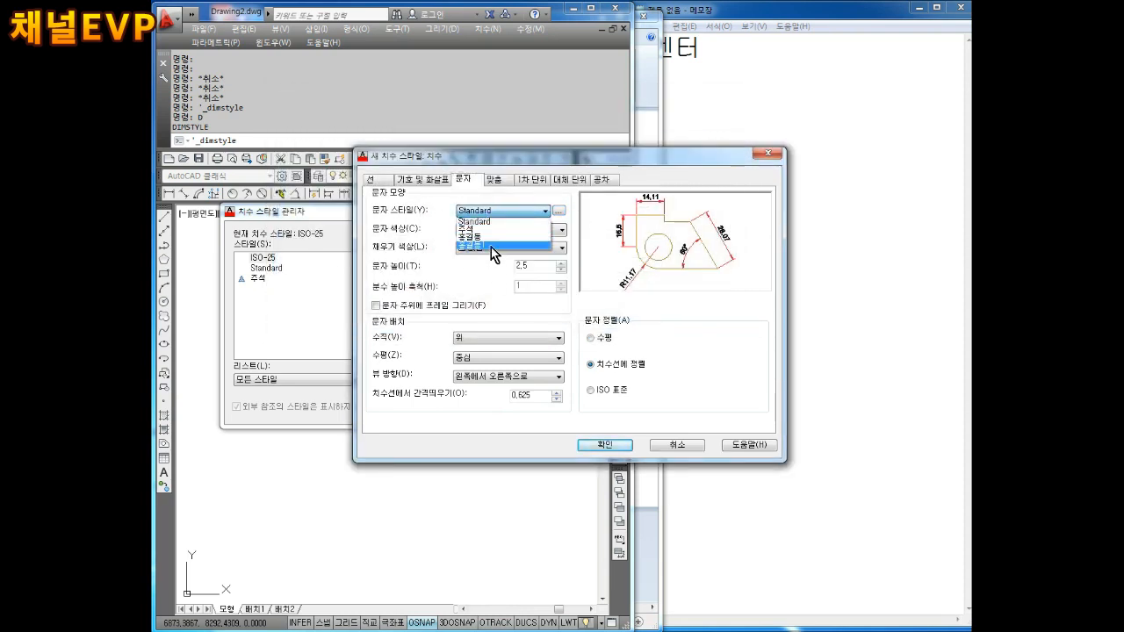
{"action": "left_click", "coordinate": [492, 244]}
{"action": "left_click", "coordinate": [494, 213]}
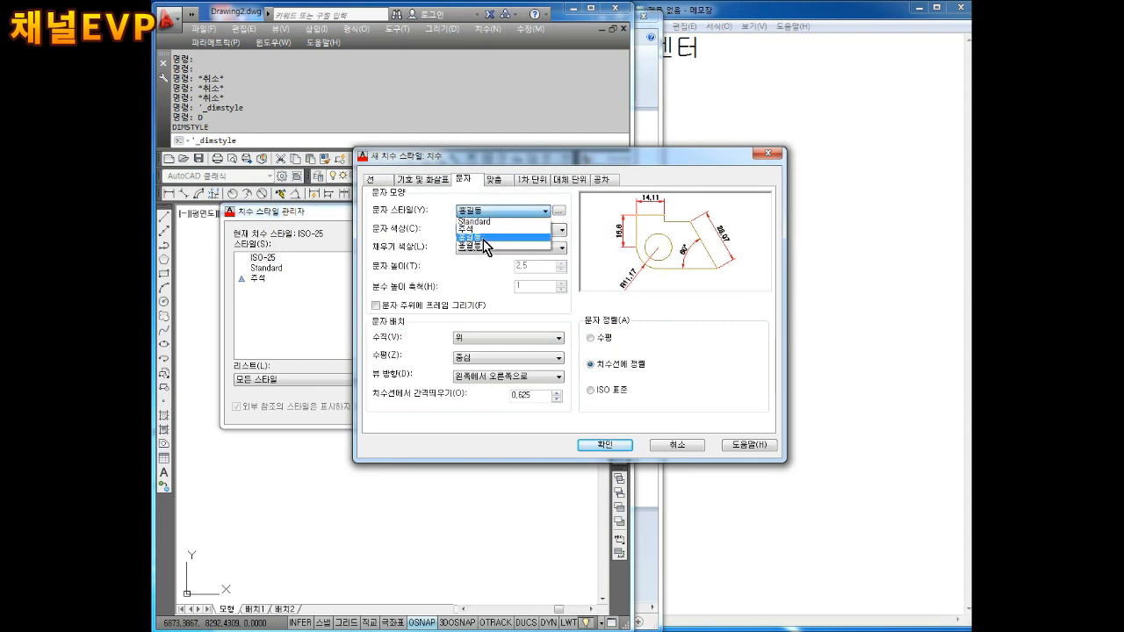
{"action": "left_click", "coordinate": [481, 244]}
{"action": "left_click", "coordinate": [493, 210]}
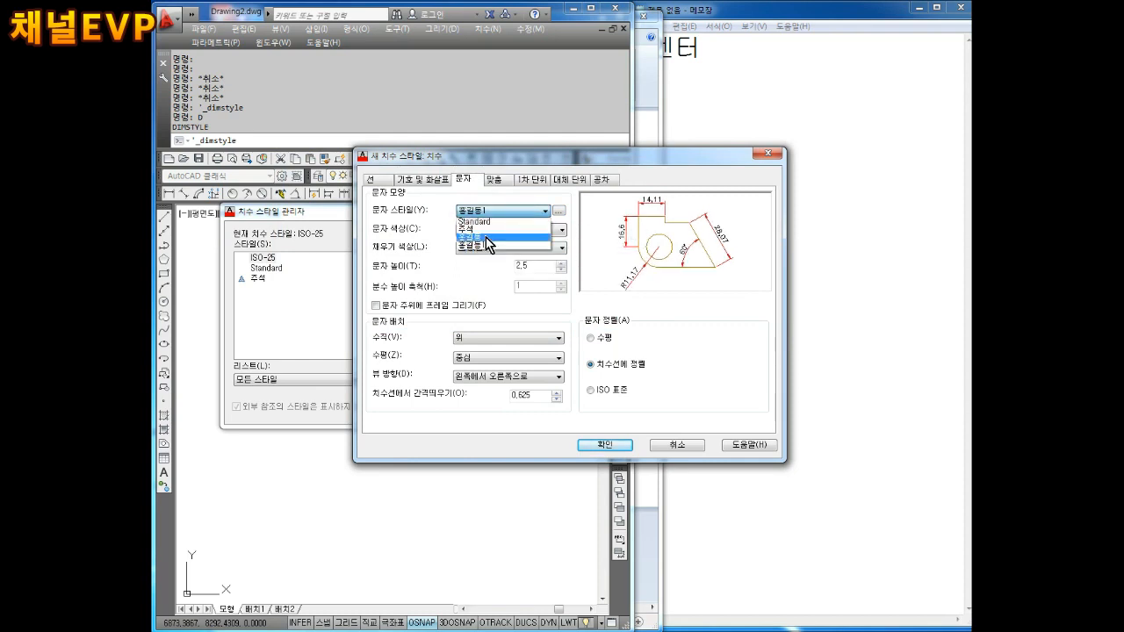
{"action": "left_click", "coordinate": [488, 237]}
{"action": "left_click", "coordinate": [494, 208]}
{"action": "left_click", "coordinate": [486, 245]}
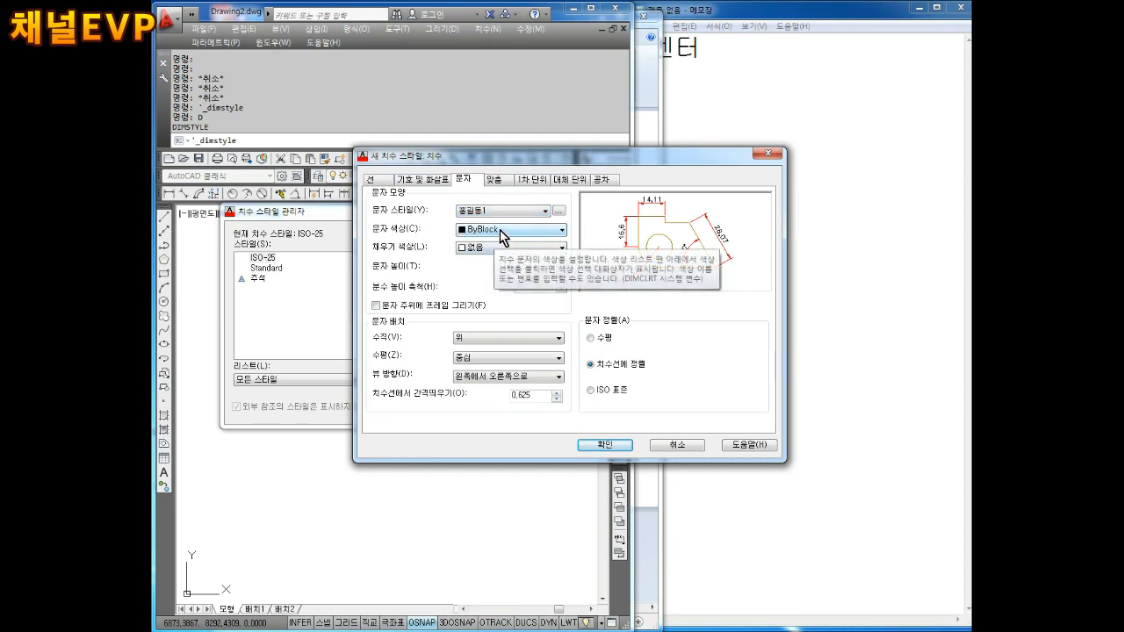
{"action": "left_click", "coordinate": [507, 211]}
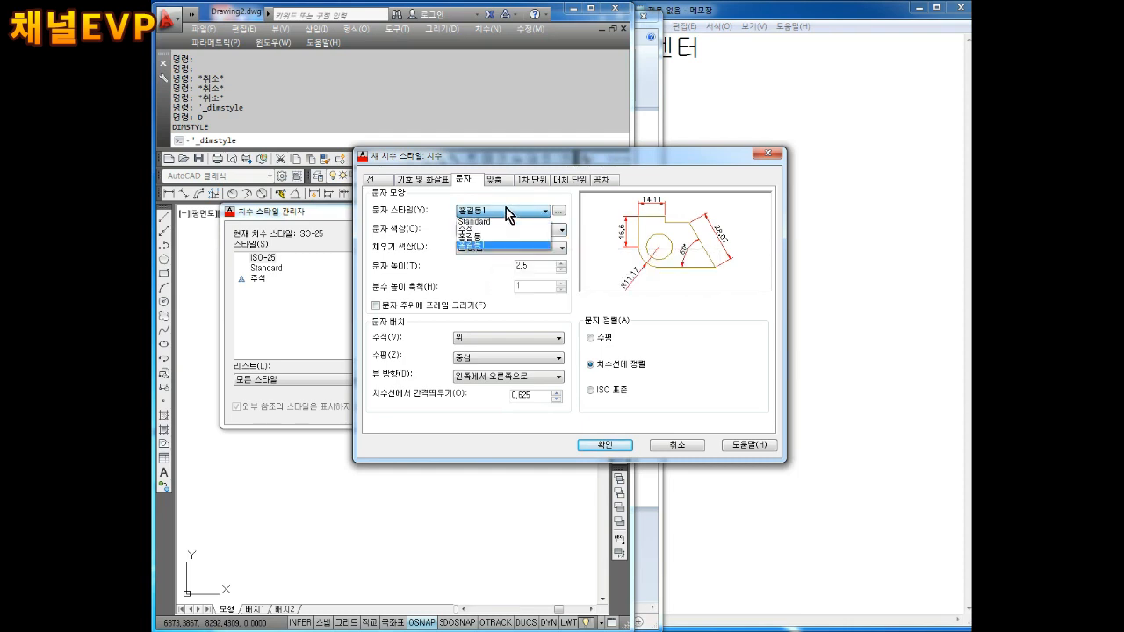
{"action": "left_click", "coordinate": [485, 243]}
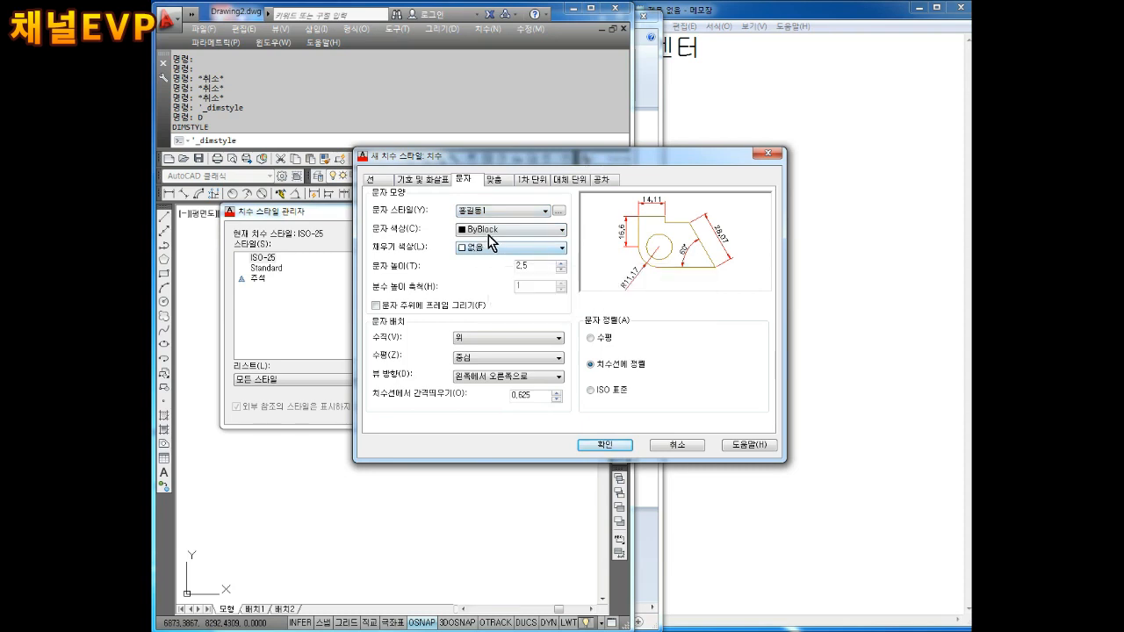
Set the dimension text colour to yellow (노란색).
{"action": "left_click", "coordinate": [489, 231]}
{"action": "left_click", "coordinate": [485, 270]}
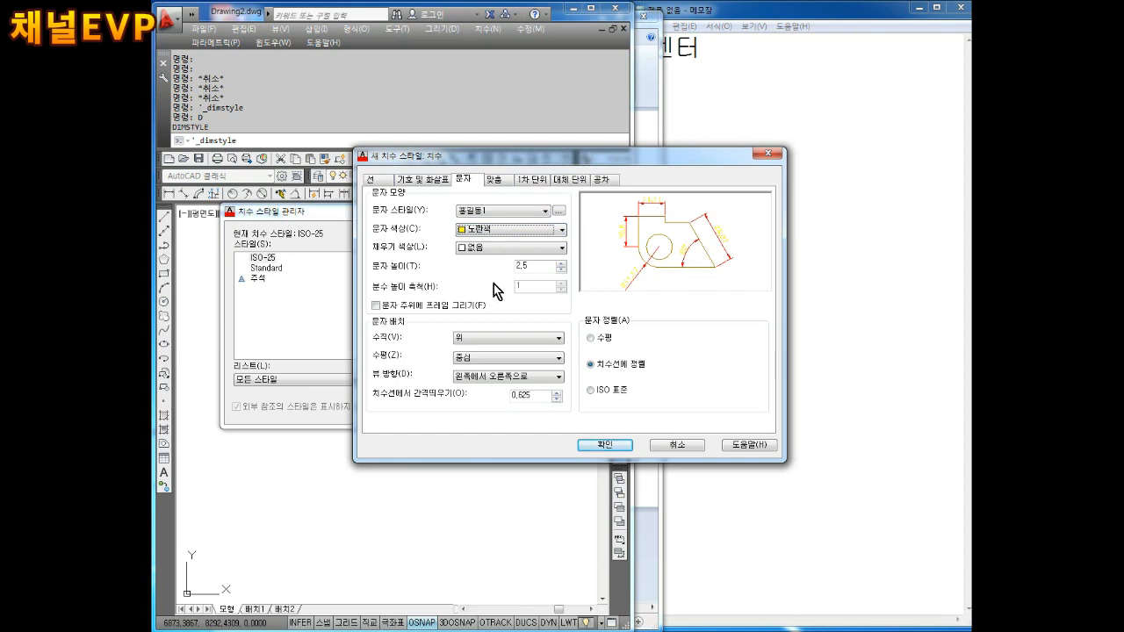
Try red (빨간색), sky-blue (하늘색) and yellow (노란색) fill colours behind the dimension text, and restore the fill to 없음.
{"action": "left_click", "coordinate": [485, 251]}
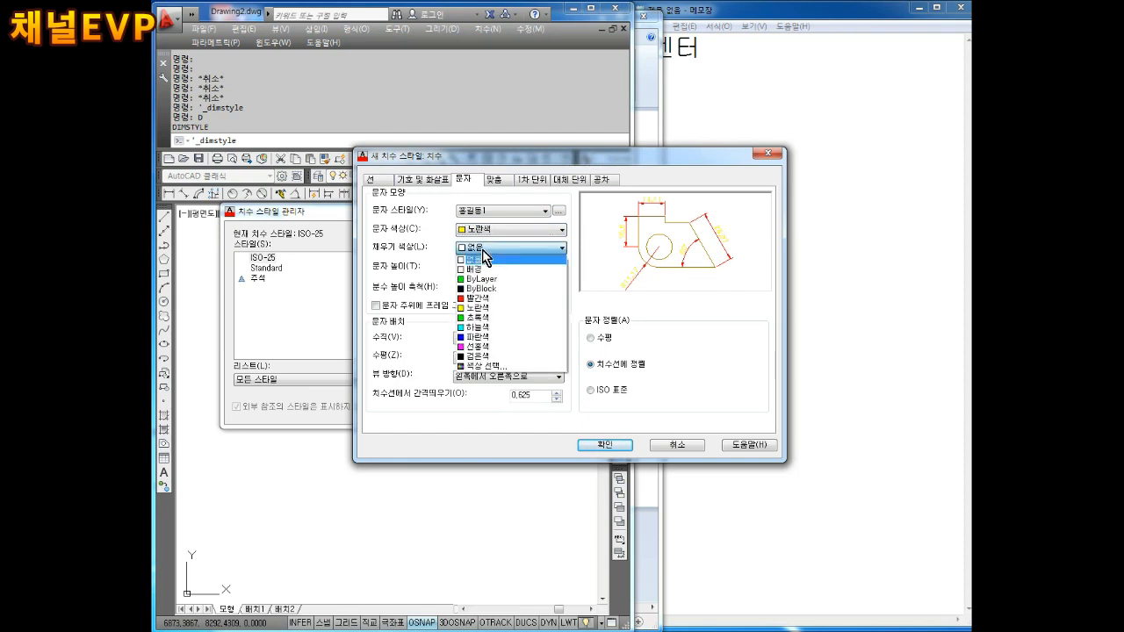
{"action": "left_click", "coordinate": [480, 298]}
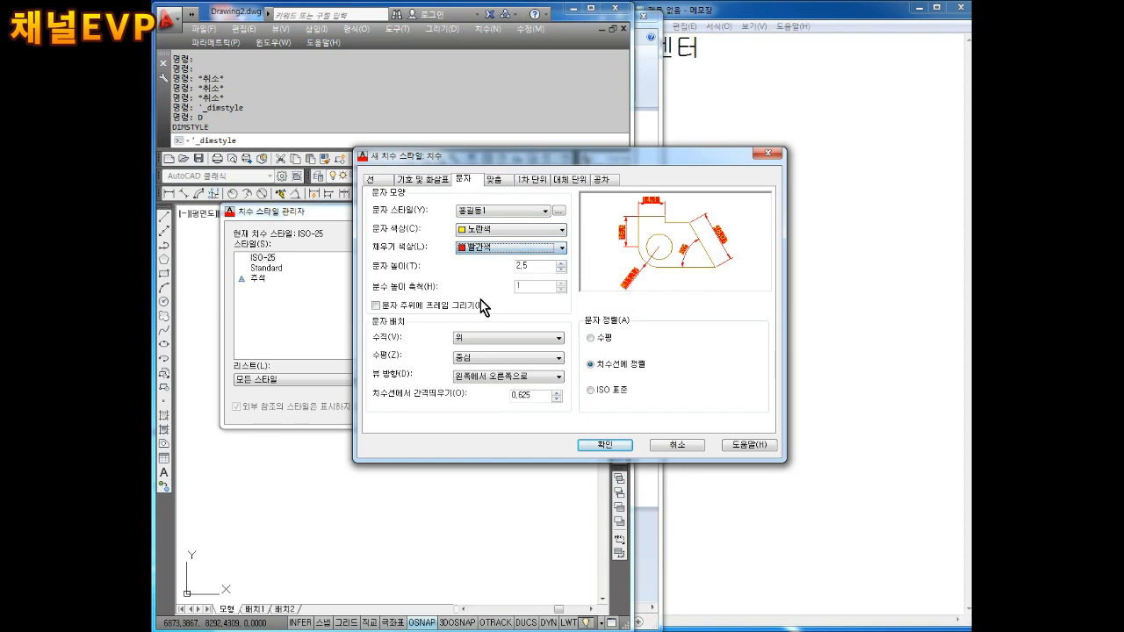
{"action": "left_click", "coordinate": [480, 250]}
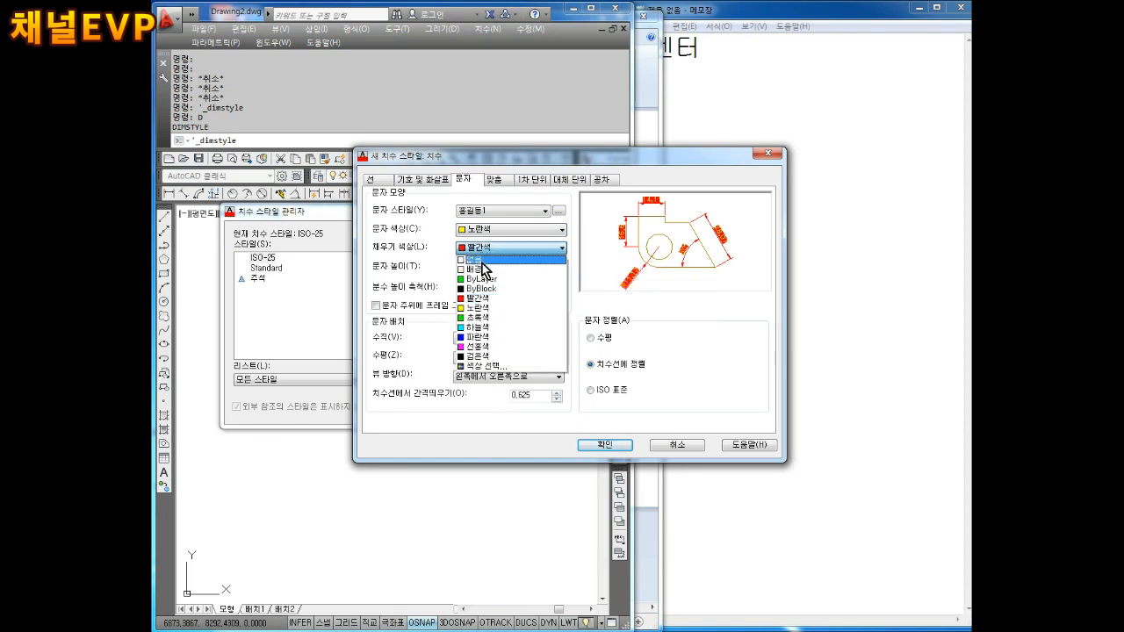
{"action": "left_click", "coordinate": [486, 328]}
{"action": "left_click", "coordinate": [493, 249]}
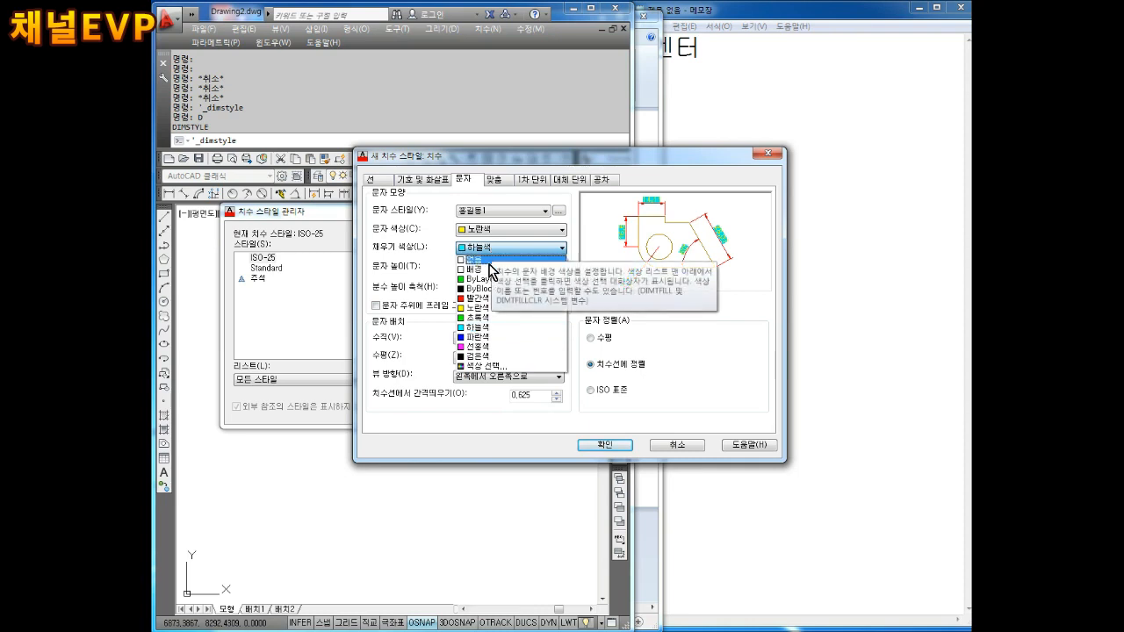
{"action": "left_click", "coordinate": [487, 260]}
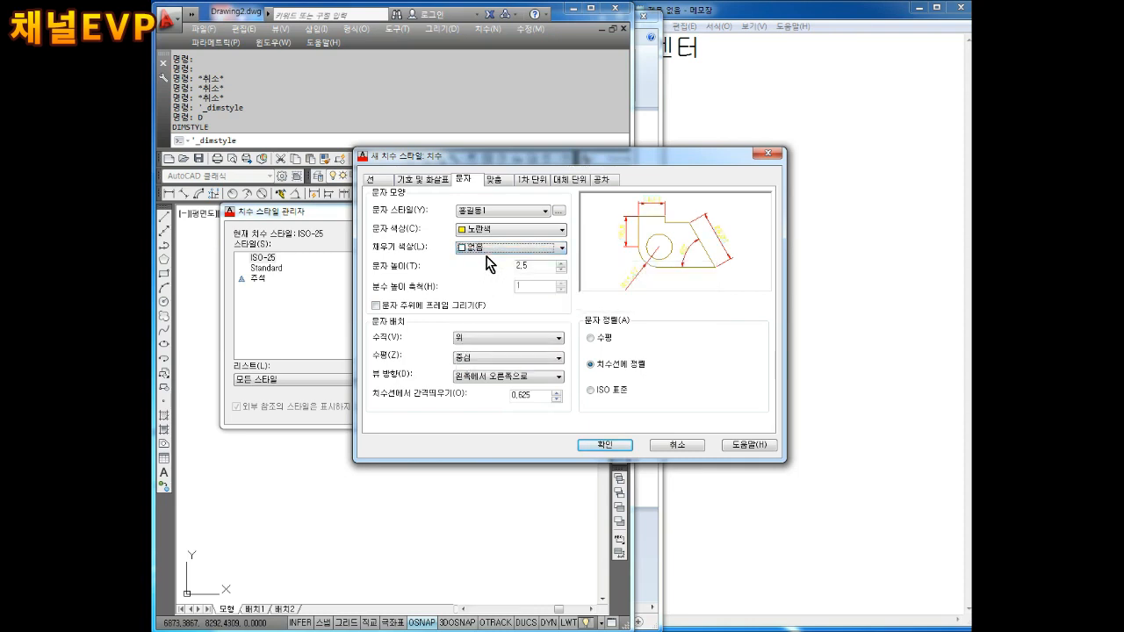
{"action": "left_click", "coordinate": [501, 252]}
{"action": "left_click", "coordinate": [481, 303]}
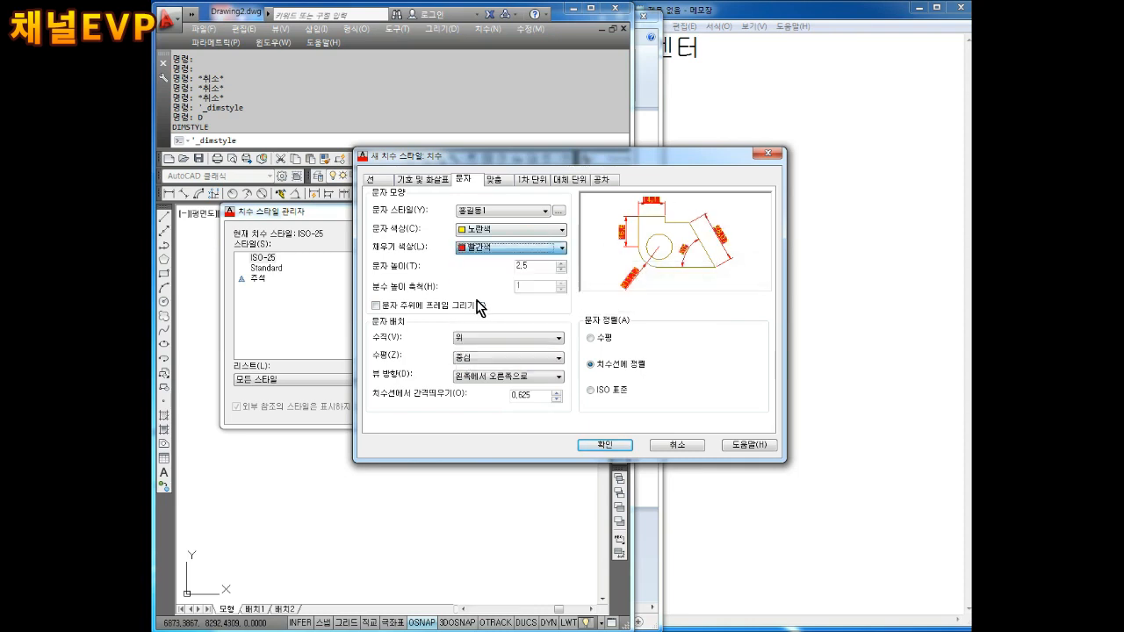
{"action": "left_click", "coordinate": [481, 250]}
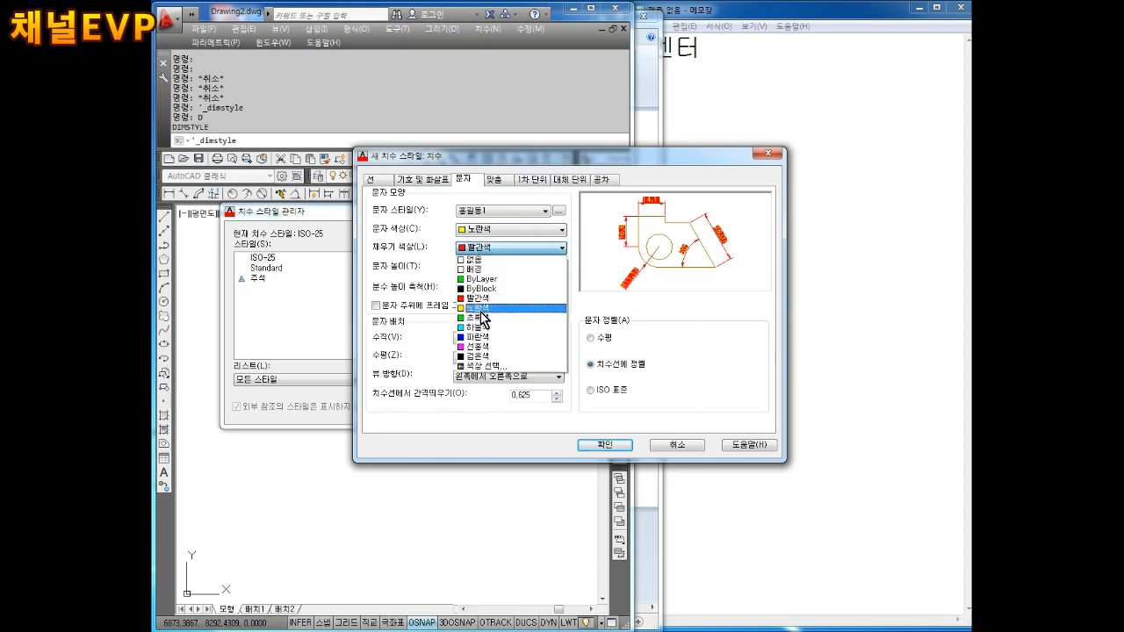
{"action": "left_click", "coordinate": [482, 315]}
{"action": "left_click", "coordinate": [481, 250]}
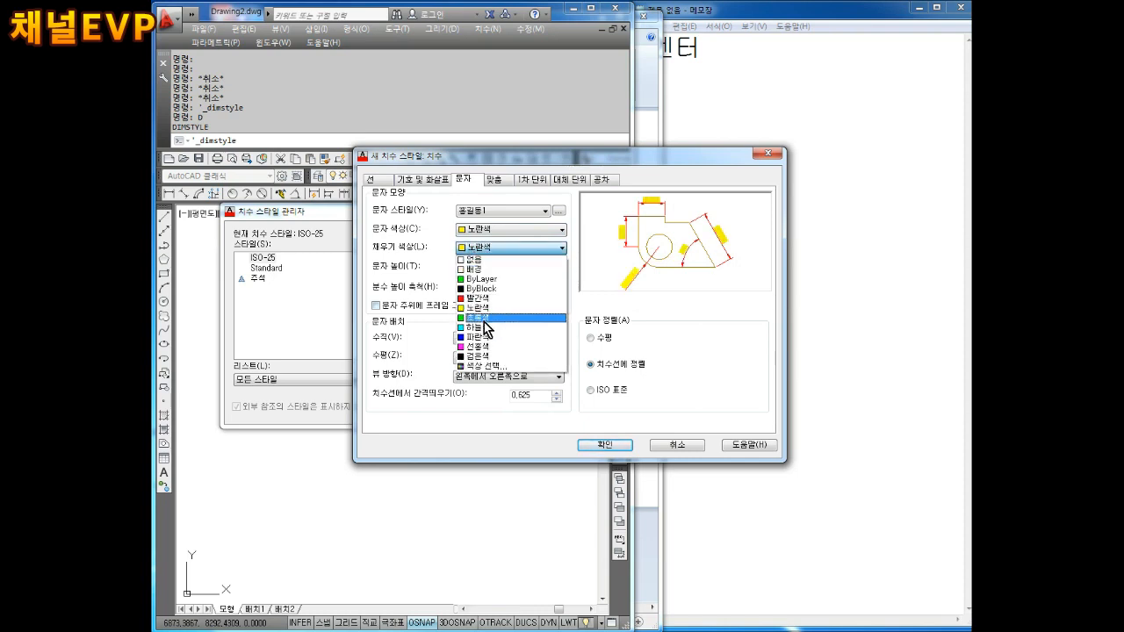
{"action": "left_click", "coordinate": [484, 327]}
{"action": "left_click", "coordinate": [481, 254]}
{"action": "left_click", "coordinate": [485, 262]}
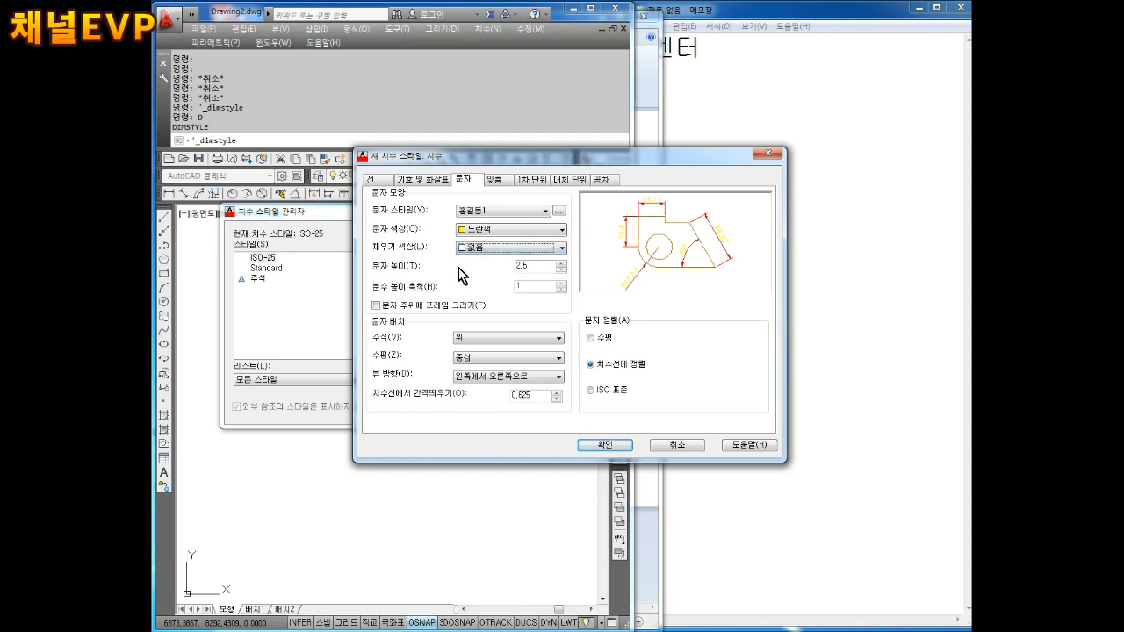
Set the dimension text height to 3.5.
{"action": "double_click", "coordinate": [525, 265]}
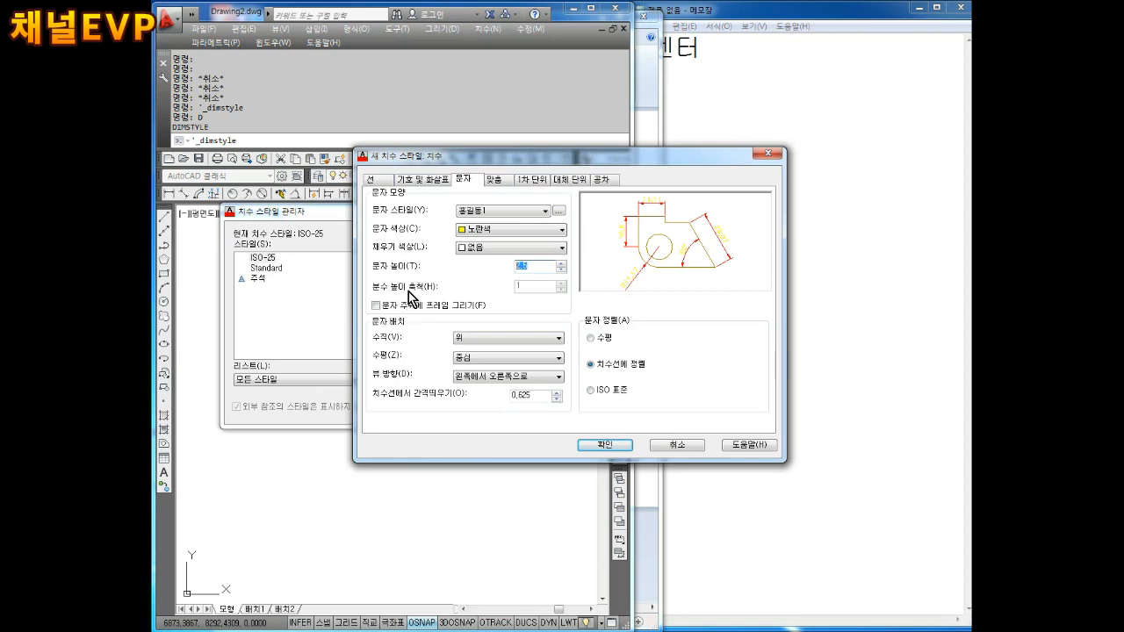
{"action": "type", "text": "3"}
{"action": "type", "text": "8.5"}
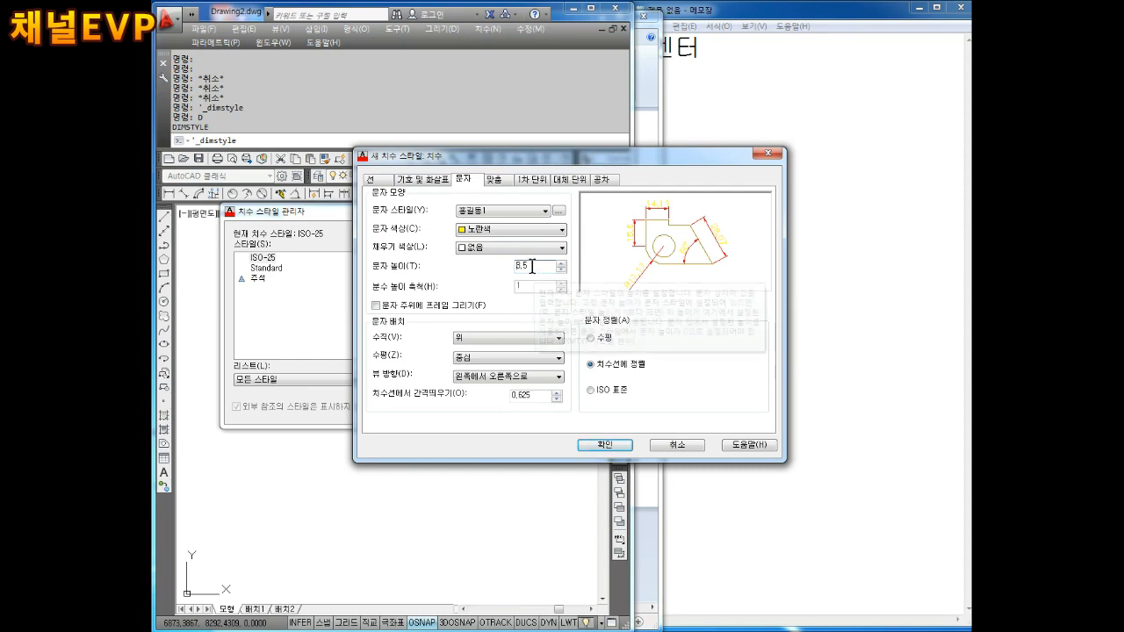
{"action": "key", "text": "BackSpace"}
{"action": "key", "text": "BackSpace"}
{"action": "key", "text": "BackSpace"}
{"action": "type", "text": "3.5"}
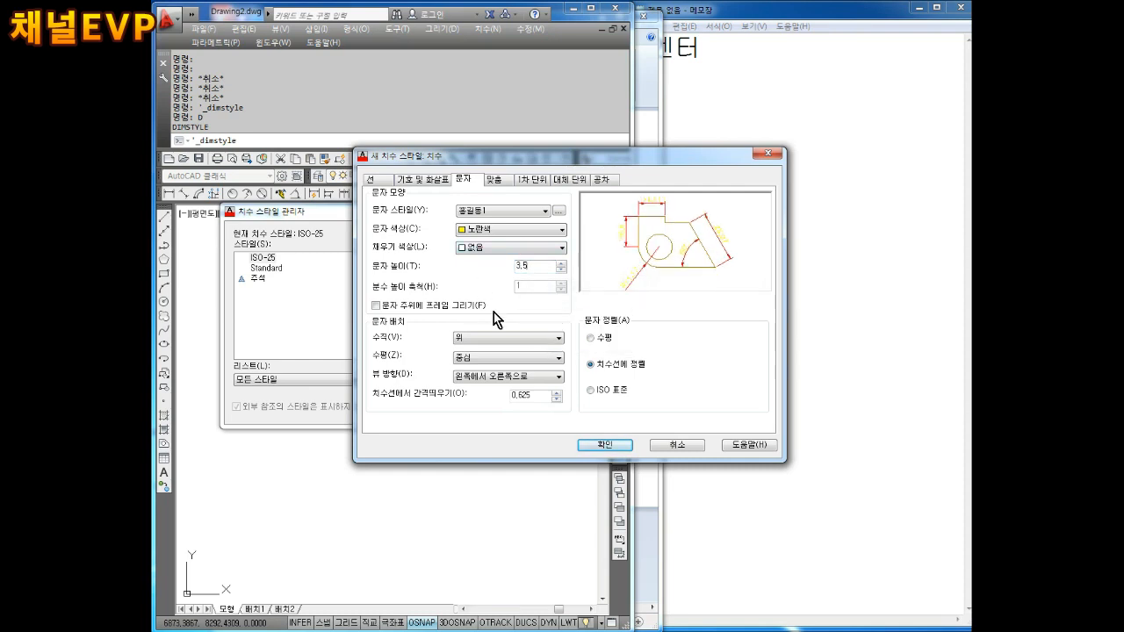
Try drawing a frame around the dimension text and switch the frame back off.
{"action": "left_click", "coordinate": [448, 308]}
{"action": "left_click", "coordinate": [448, 308]}
{"action": "left_click", "coordinate": [448, 309]}
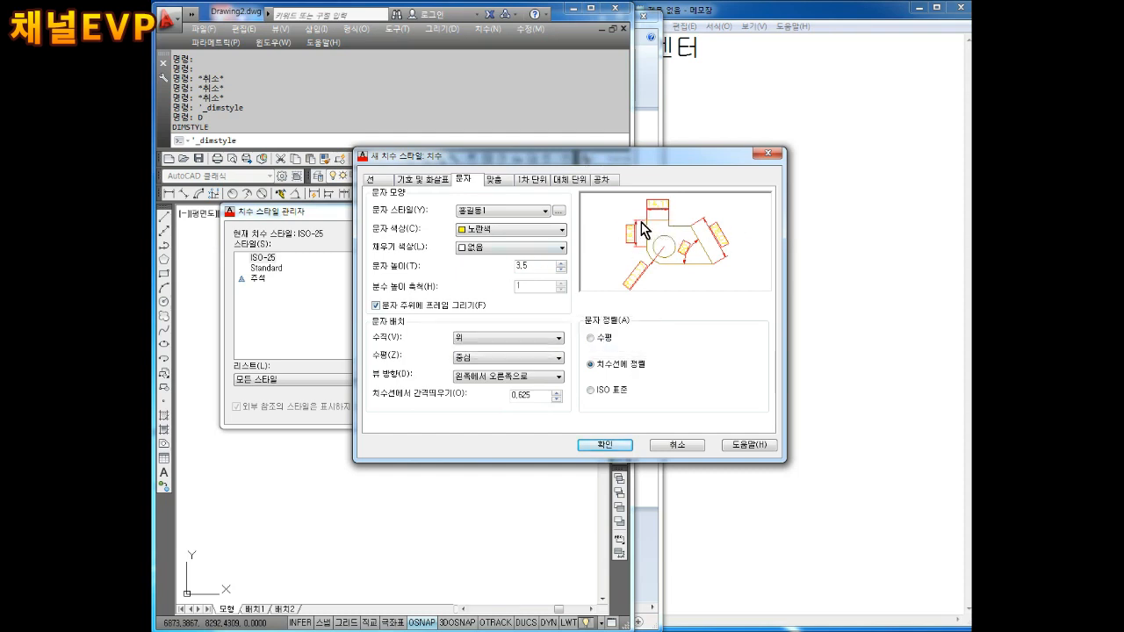
{"action": "left_click", "coordinate": [435, 307]}
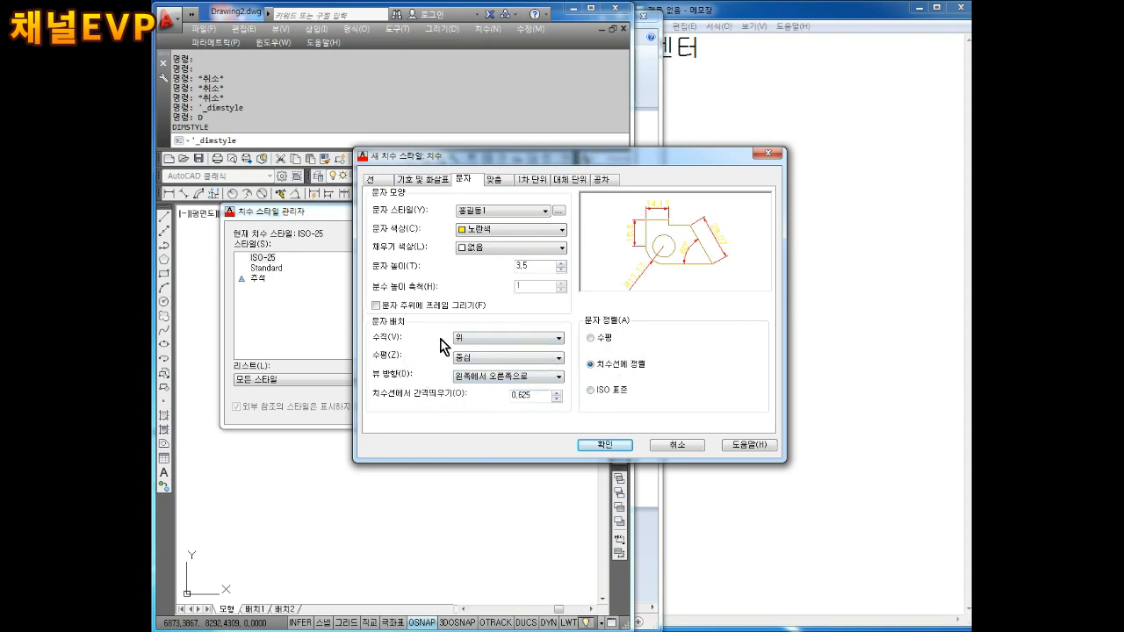
Compare the horizontal (수평), aligned with dimension line (치수선에 정렬) and ISO 표준 text alignments in the dimension preview.
{"action": "left_click", "coordinate": [610, 341]}
{"action": "left_click", "coordinate": [617, 370]}
{"action": "left_click", "coordinate": [615, 391]}
{"action": "left_click", "coordinate": [603, 342]}
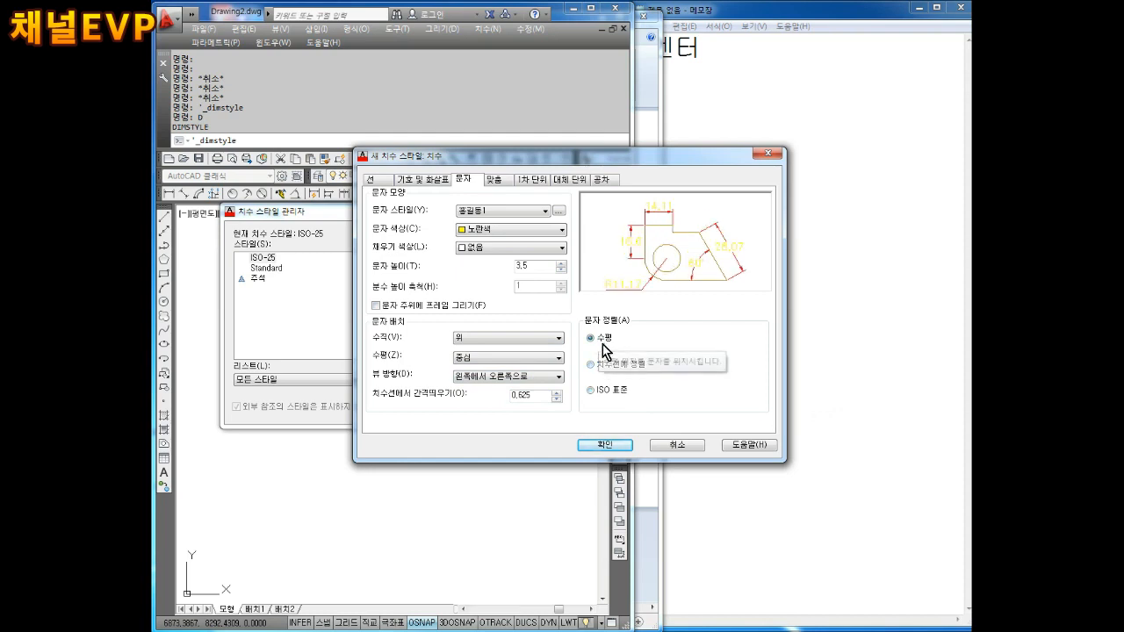
{"action": "left_click", "coordinate": [604, 363]}
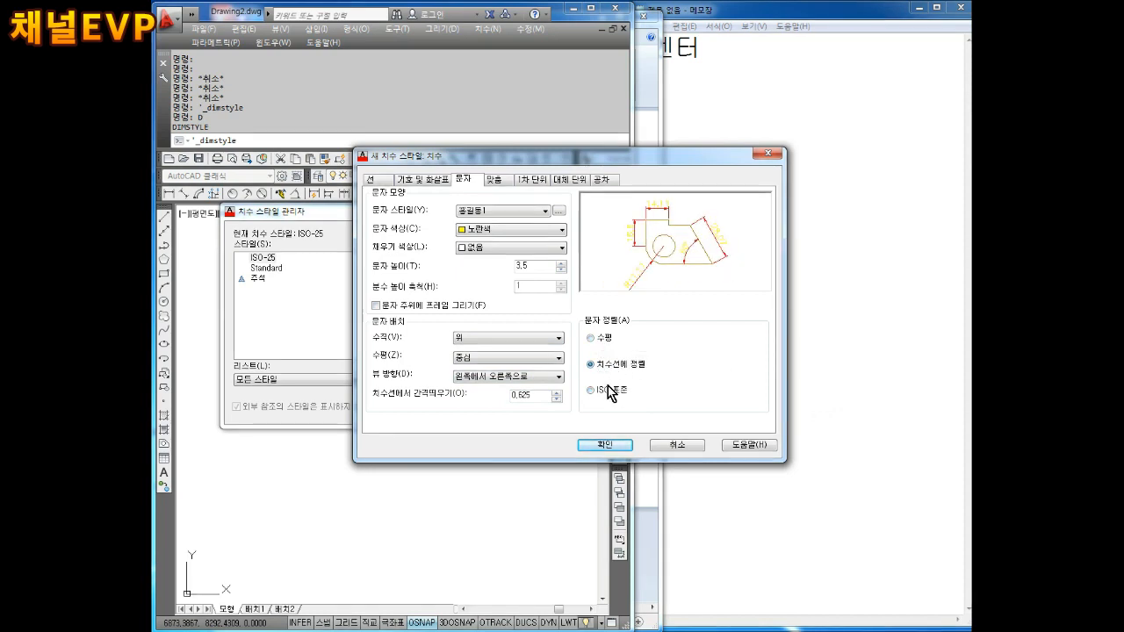
{"action": "left_click", "coordinate": [607, 392]}
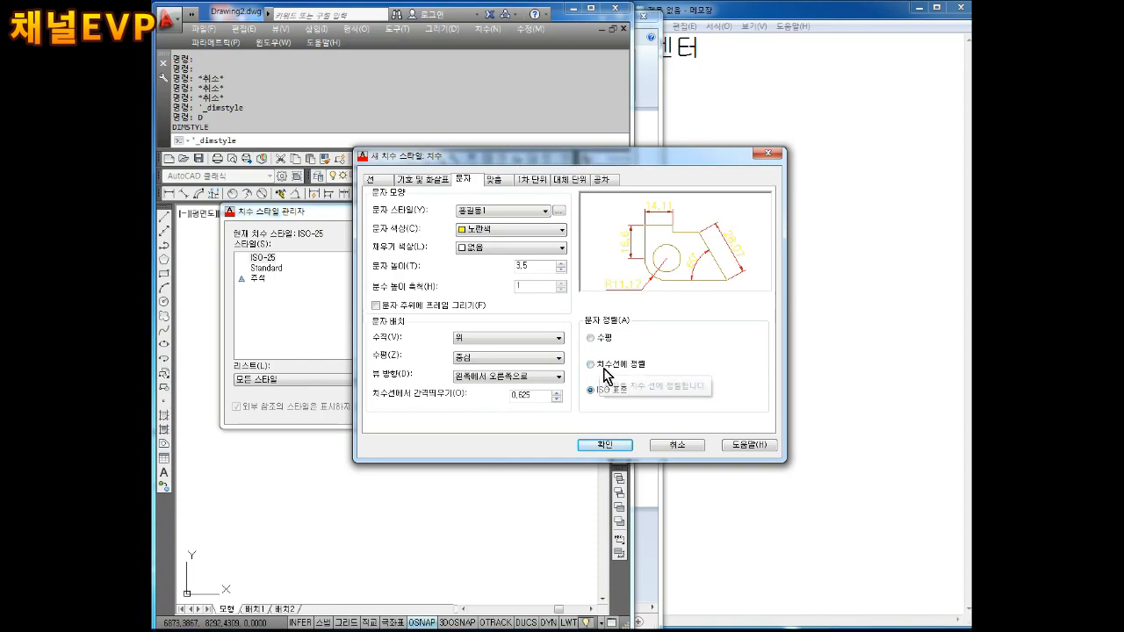